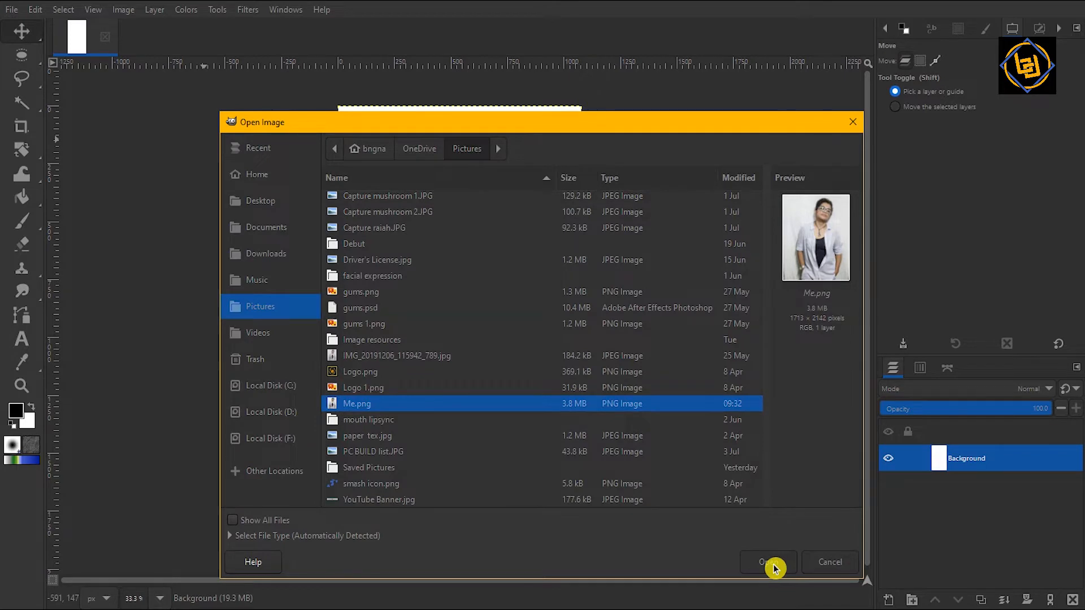
Open Me.png, copy the whole picture and paste it into the blank white portrait image as a new layer.
{"action": "left_click", "coordinate": [774, 568]}
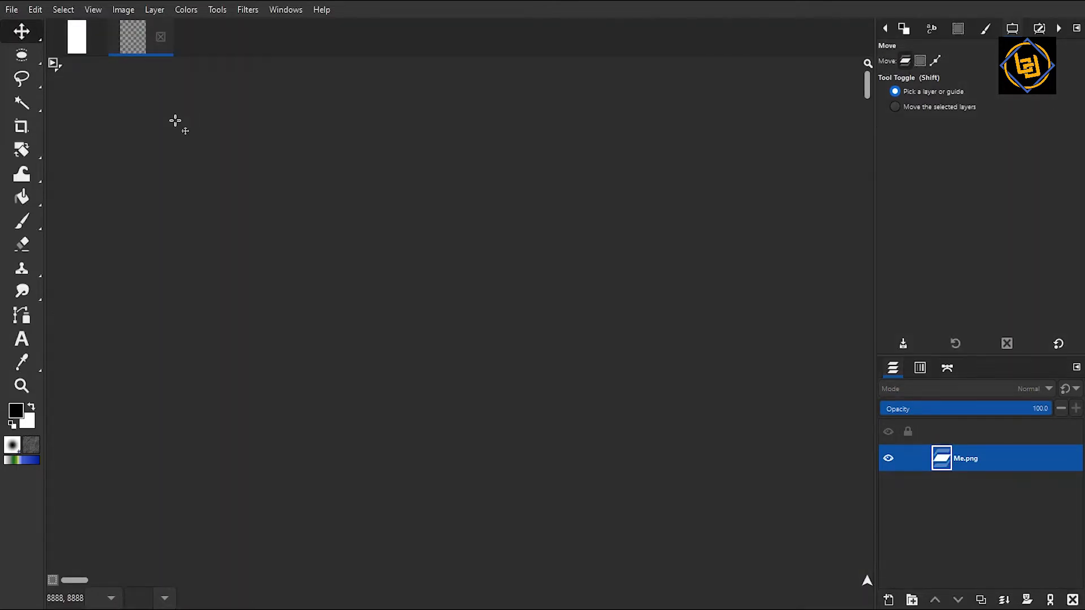
{"action": "key", "text": "ctrl+a"}
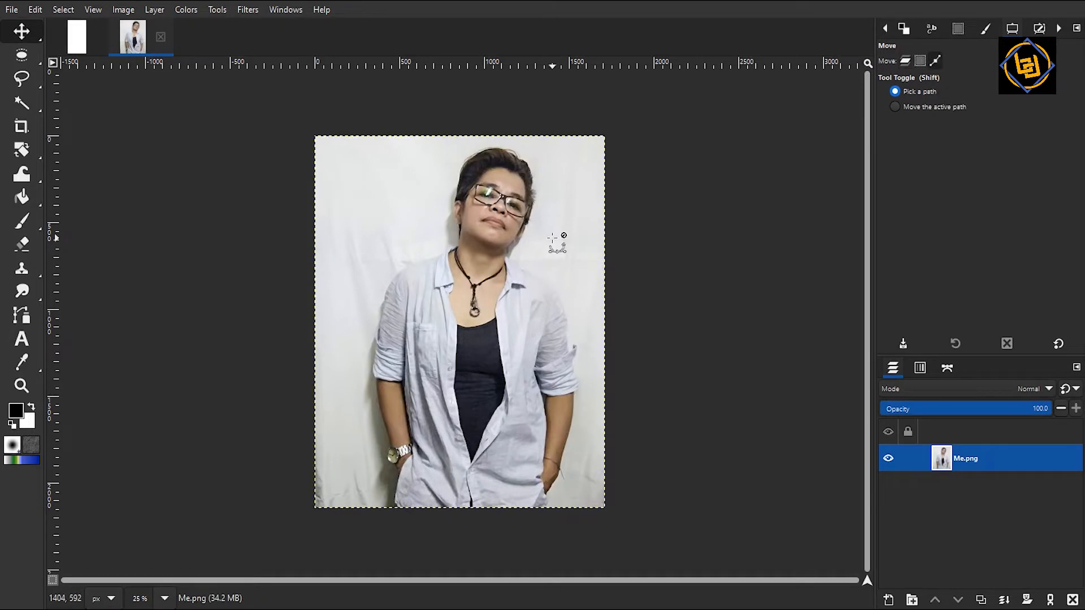
{"action": "key", "text": "ctrl+c"}
{"action": "left_click", "coordinate": [79, 39]}
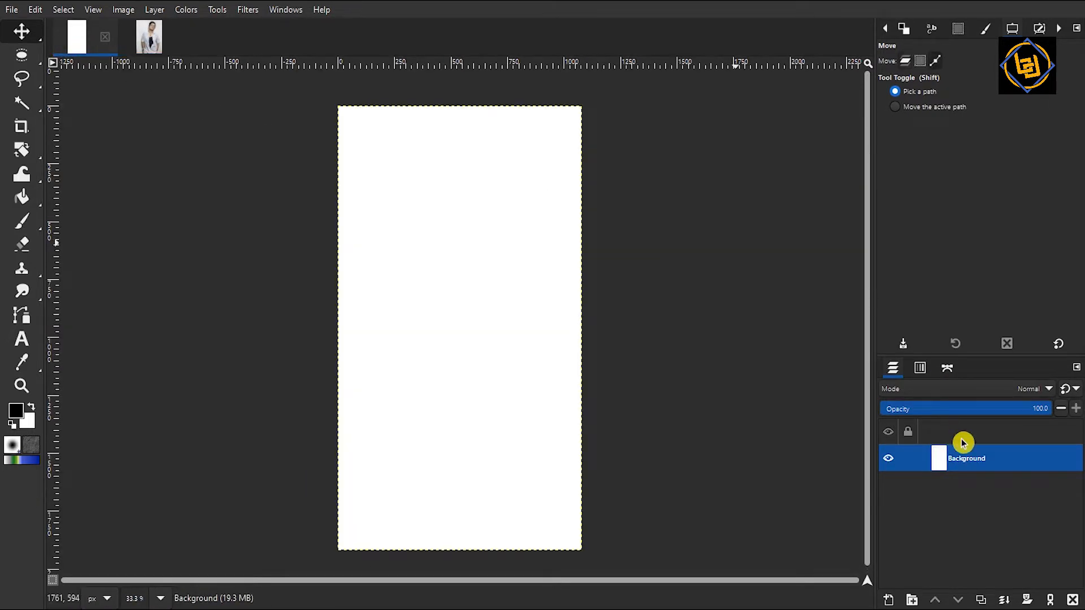
{"action": "key", "text": "ctrl+v"}
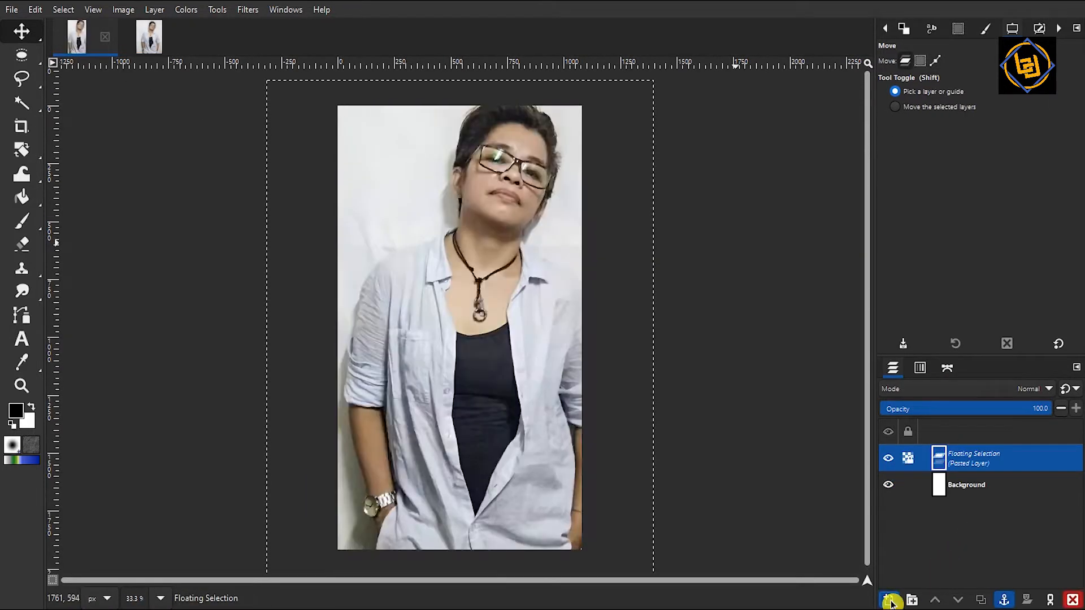
{"action": "left_click", "coordinate": [890, 601]}
Scale the pasted photo layer proportionally to about 870 × 1088 px so it fits inside the canvas.
{"action": "left_click", "coordinate": [17, 150]}
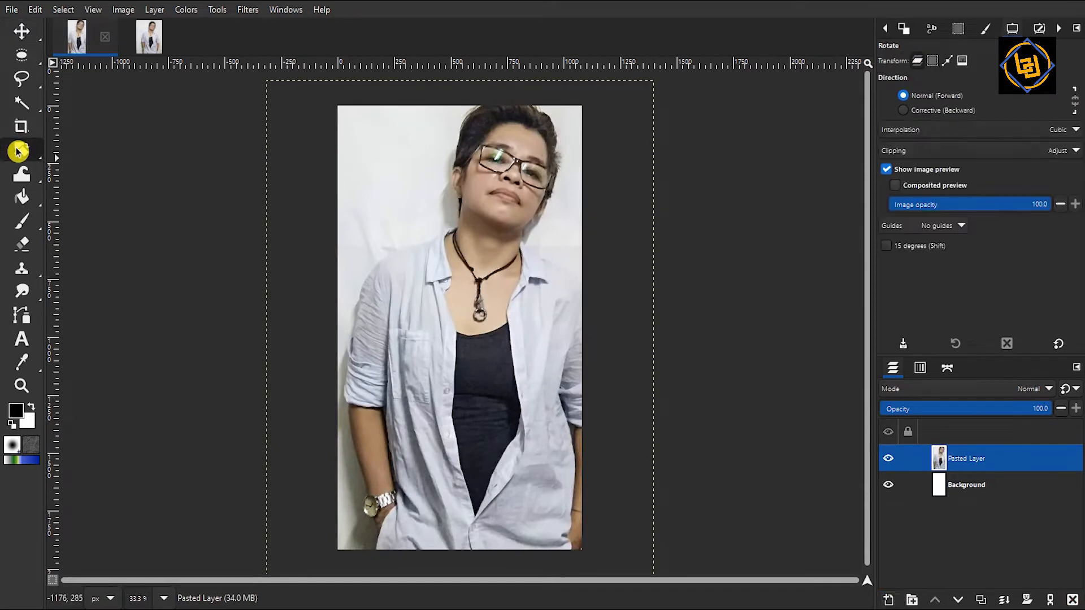
{"action": "left_click", "coordinate": [16, 152]}
{"action": "left_click", "coordinate": [121, 197]}
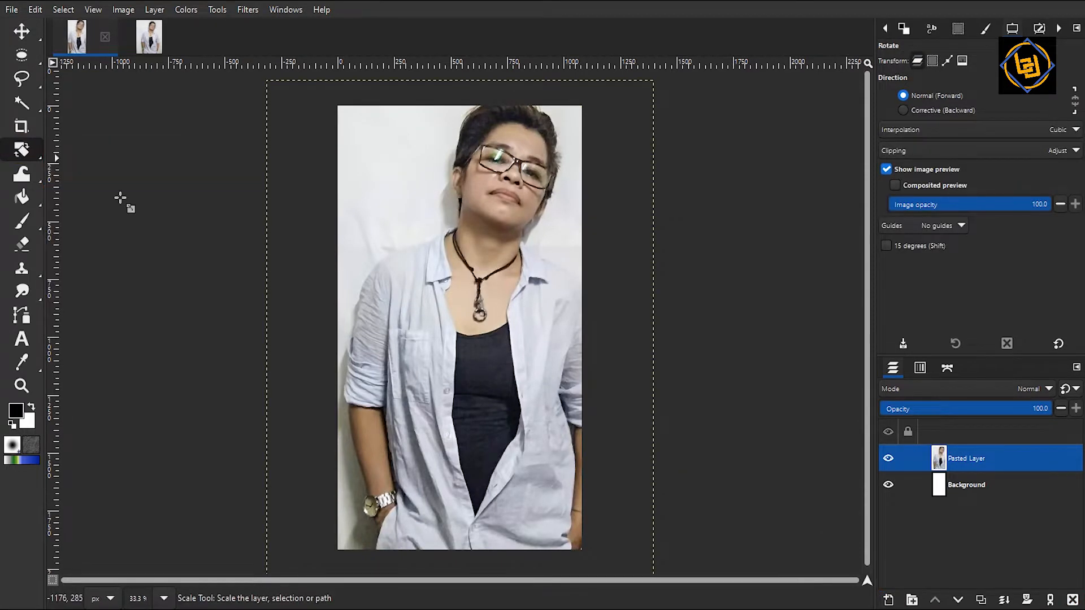
{"action": "left_click", "coordinate": [408, 206]}
{"action": "left_click_drag", "start_coordinate": [276, 89], "coordinate": [362, 199]}
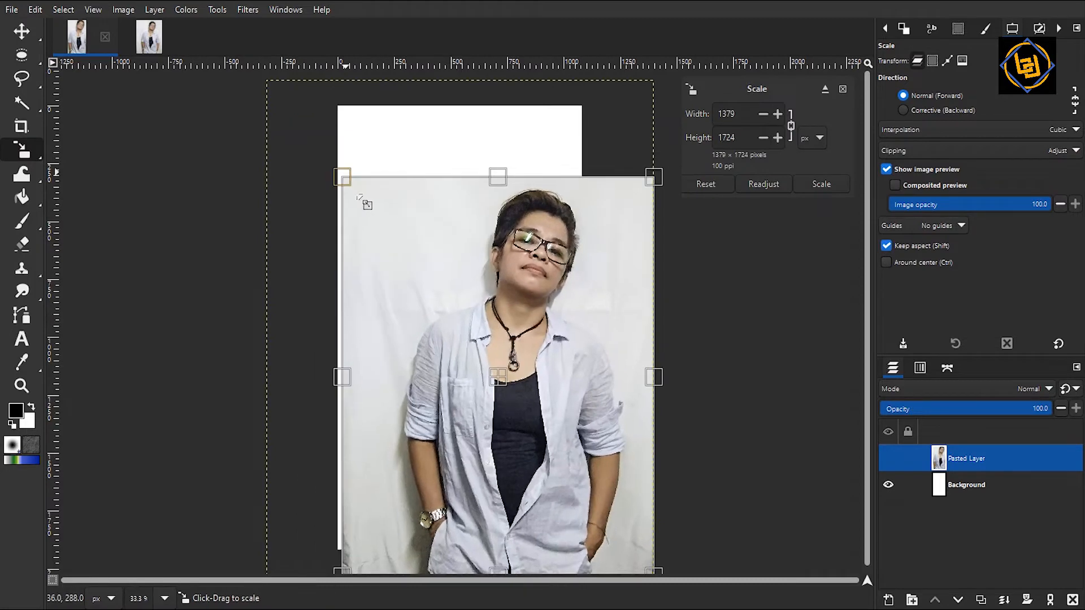
{"action": "left_click_drag", "start_coordinate": [642, 550], "coordinate": [551, 429]}
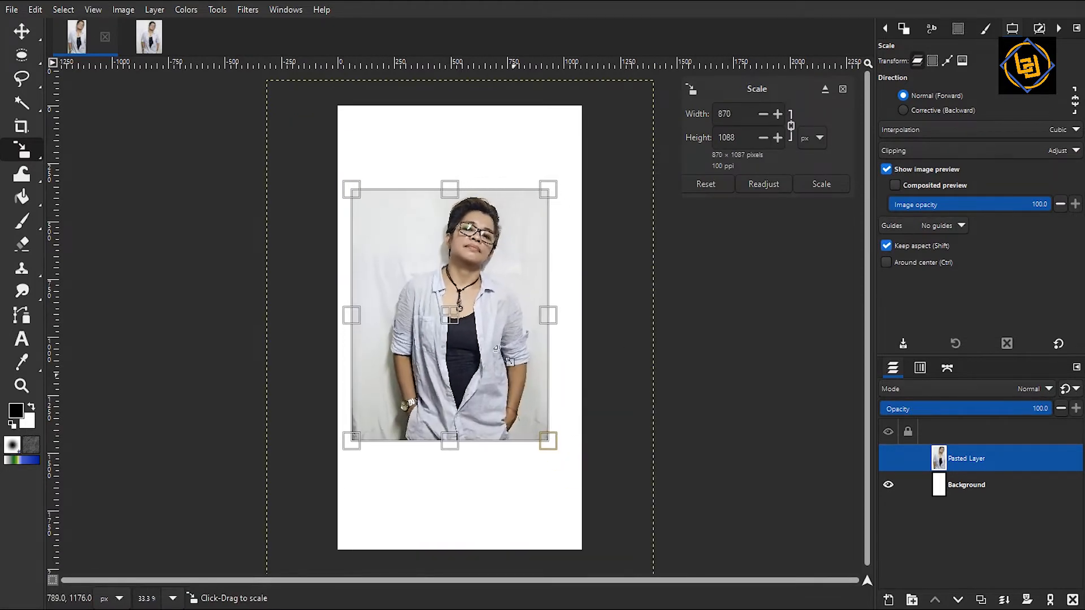
Align the scaled photo layer to the centre of the canvas both horizontally and vertically.
{"action": "mouse_move", "coordinate": [37, 32]}
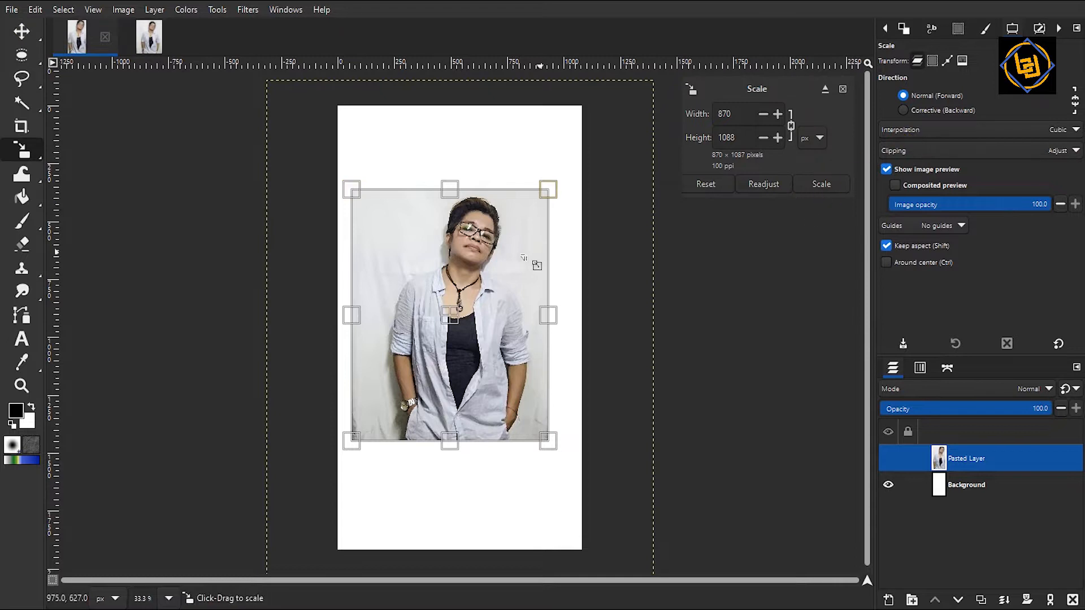
{"action": "left_click", "coordinate": [34, 32]}
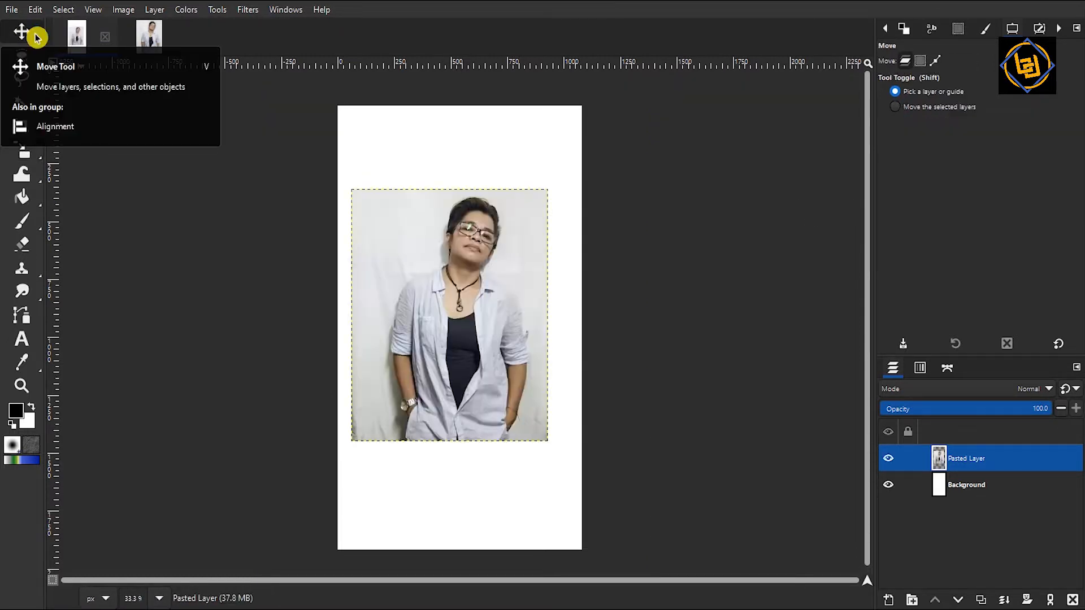
{"action": "left_click", "coordinate": [110, 65]}
{"action": "left_click", "coordinate": [464, 271]}
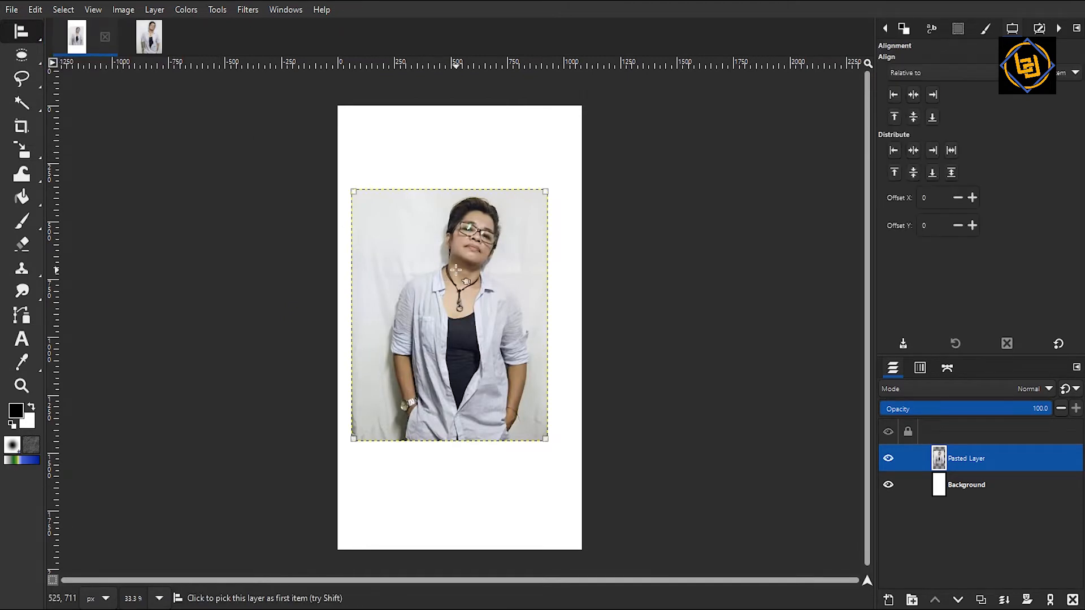
{"action": "left_click", "coordinate": [914, 96]}
{"action": "left_click", "coordinate": [914, 121]}
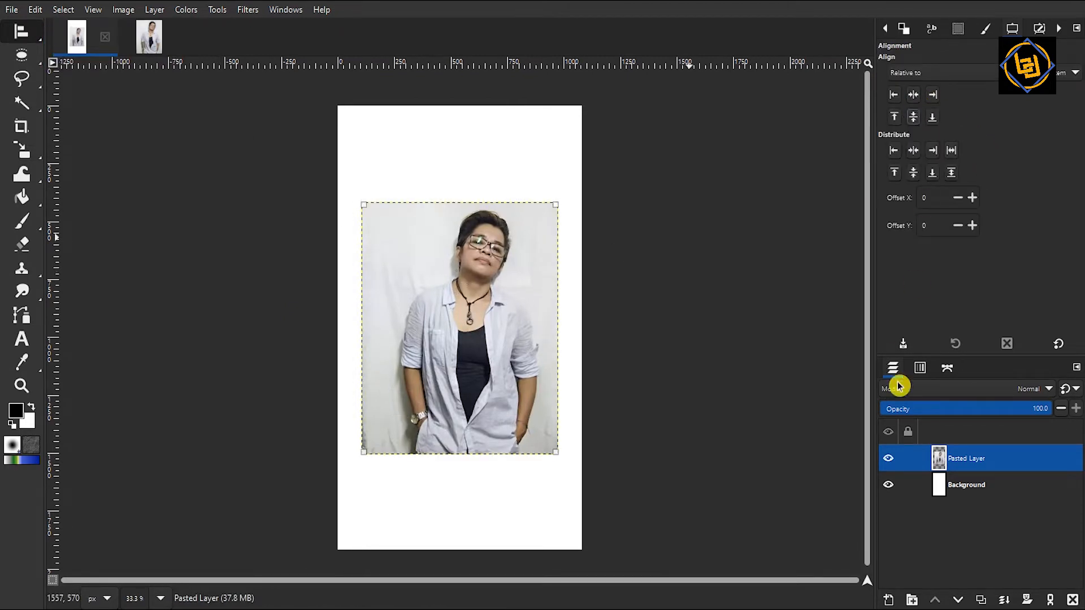
Hide the white Background layer and activate the Ellipse Select tool.
{"action": "left_click", "coordinate": [888, 485]}
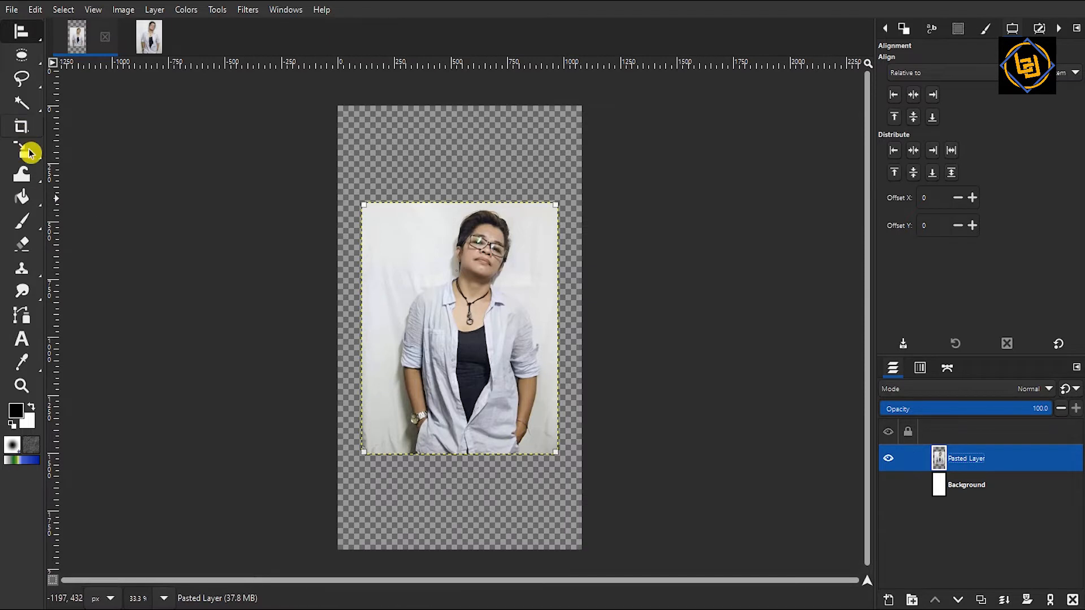
{"action": "left_click", "coordinate": [27, 54]}
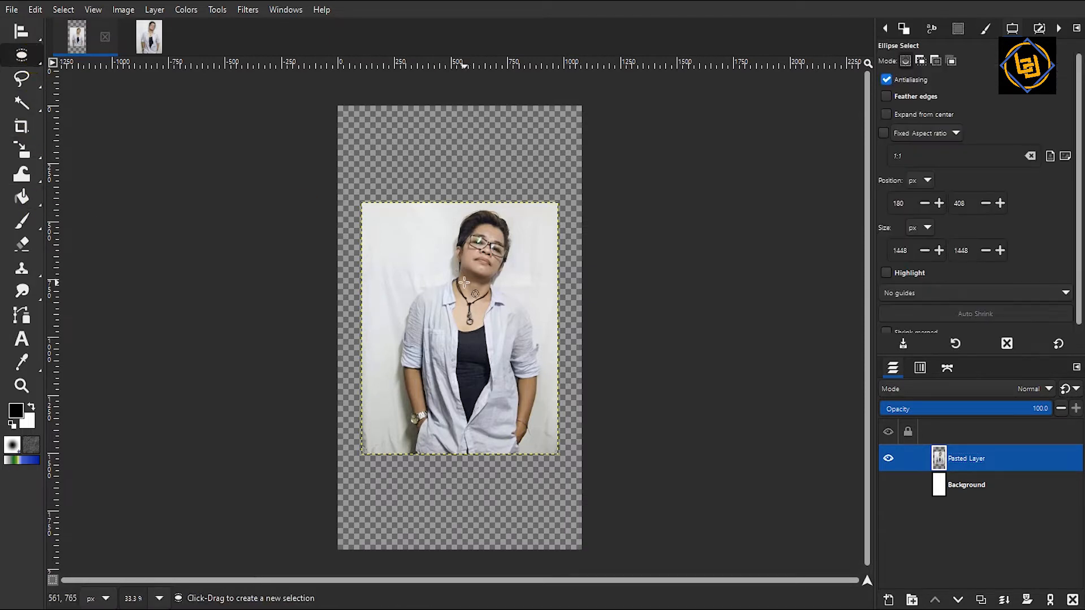
{"action": "left_click_drag", "start_coordinate": [462, 287], "coordinate": [470, 305]}
{"action": "left_click", "coordinate": [469, 308]}
{"action": "left_click_drag", "start_coordinate": [461, 323], "coordinate": [537, 362]}
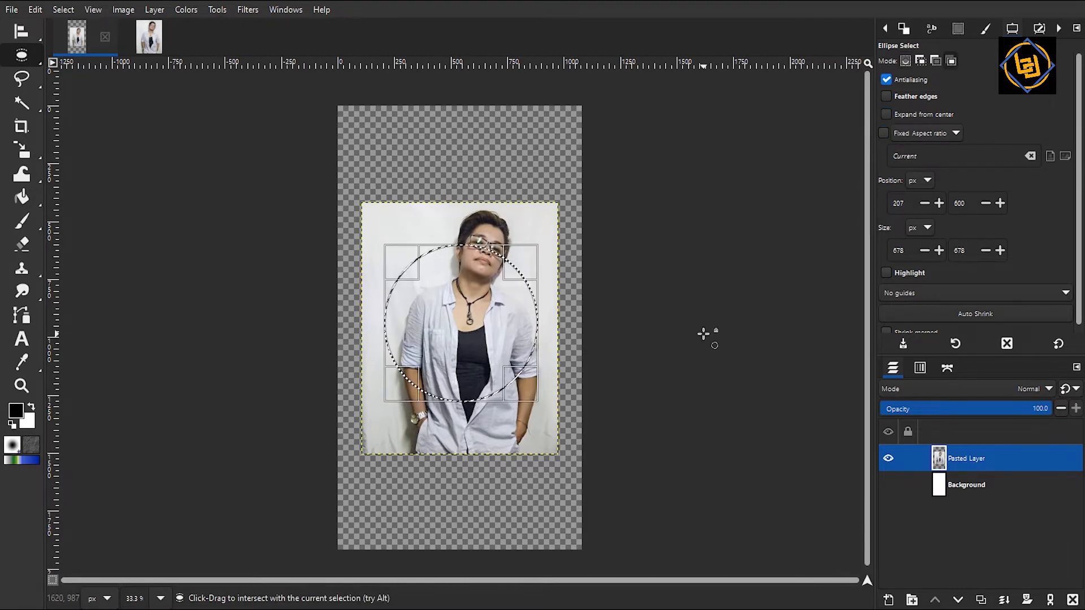
{"action": "left_click", "coordinate": [524, 376]}
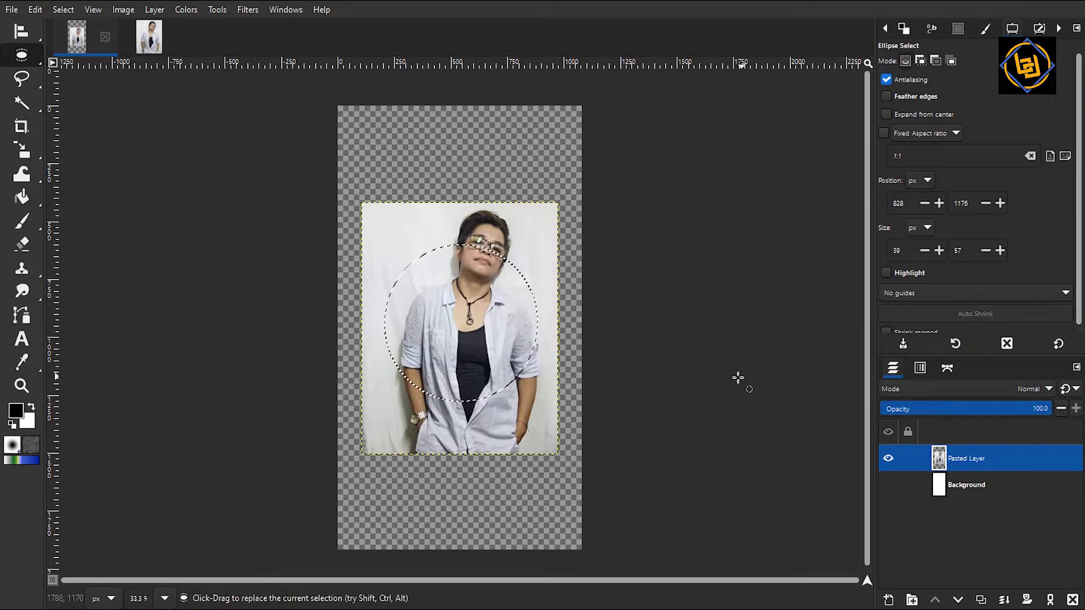
{"action": "left_click", "coordinate": [466, 335]}
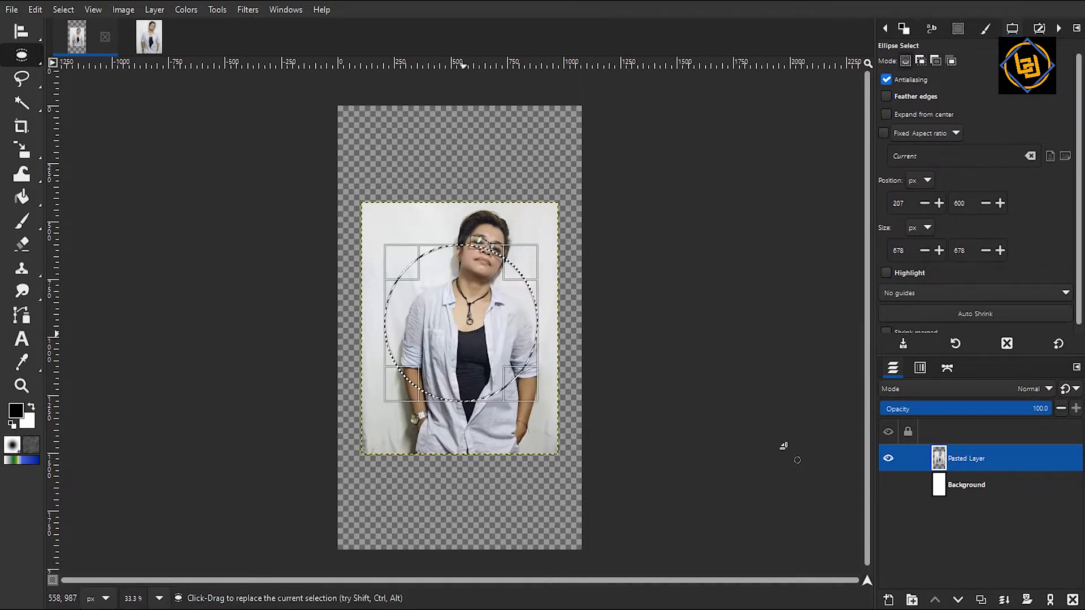
{"action": "left_click", "coordinate": [911, 458]}
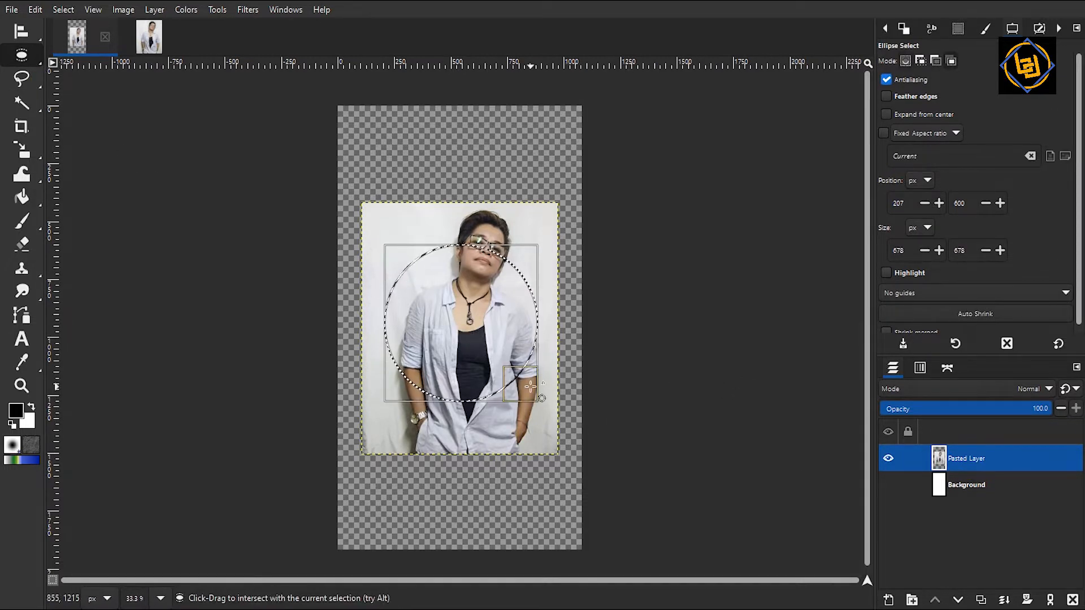
{"action": "left_click", "coordinate": [489, 319]}
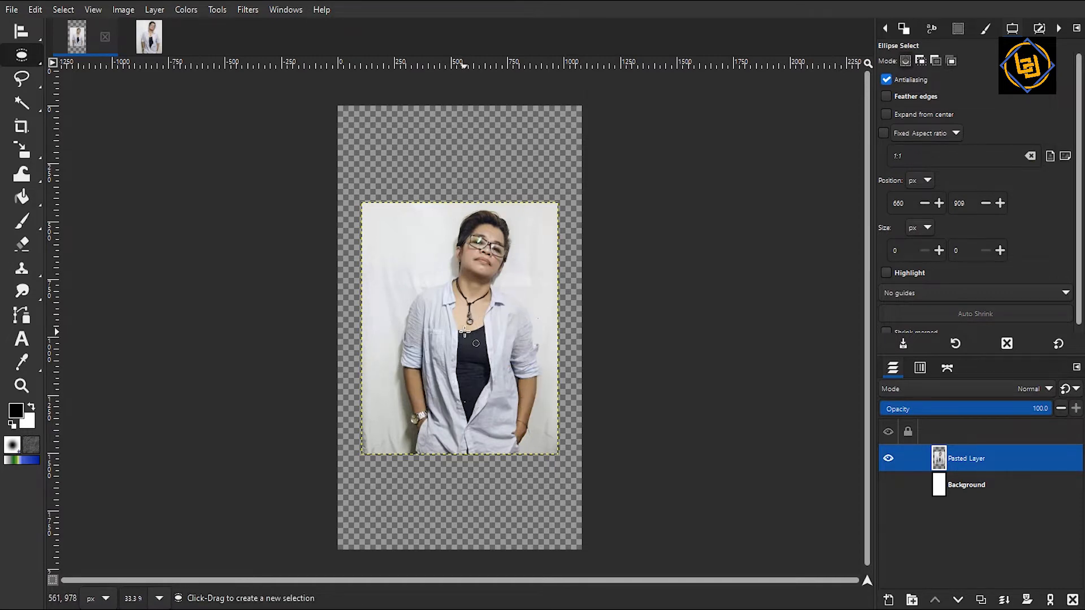
Draw a circular selection about 804 px in diameter over the person's torso, from mid-face to hips, and invert it.
{"action": "left_click_drag", "start_coordinate": [464, 338], "coordinate": [525, 433]}
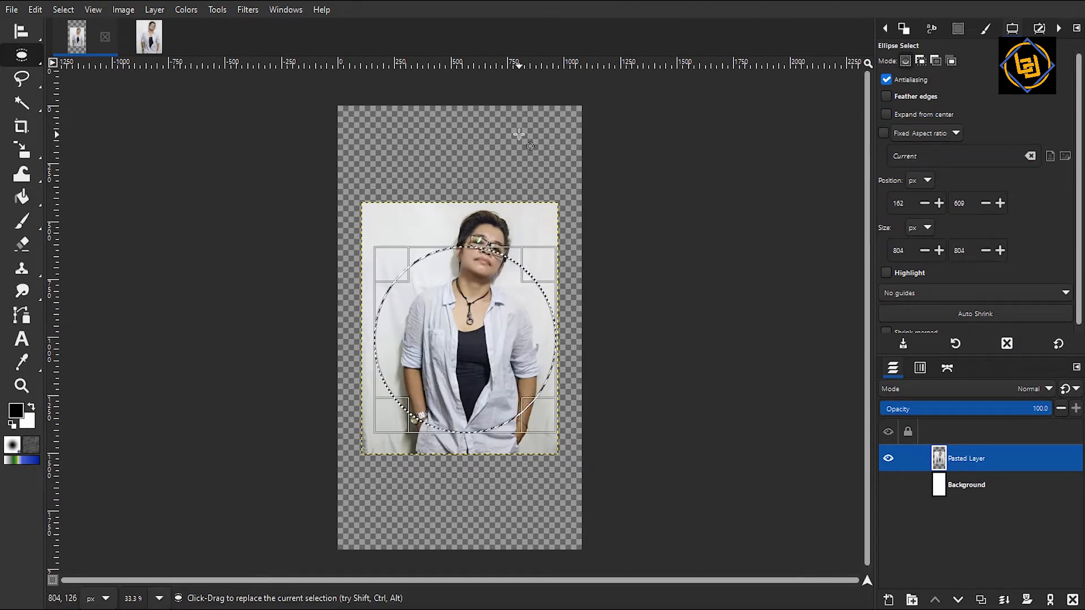
{"action": "left_click", "coordinate": [65, 10]}
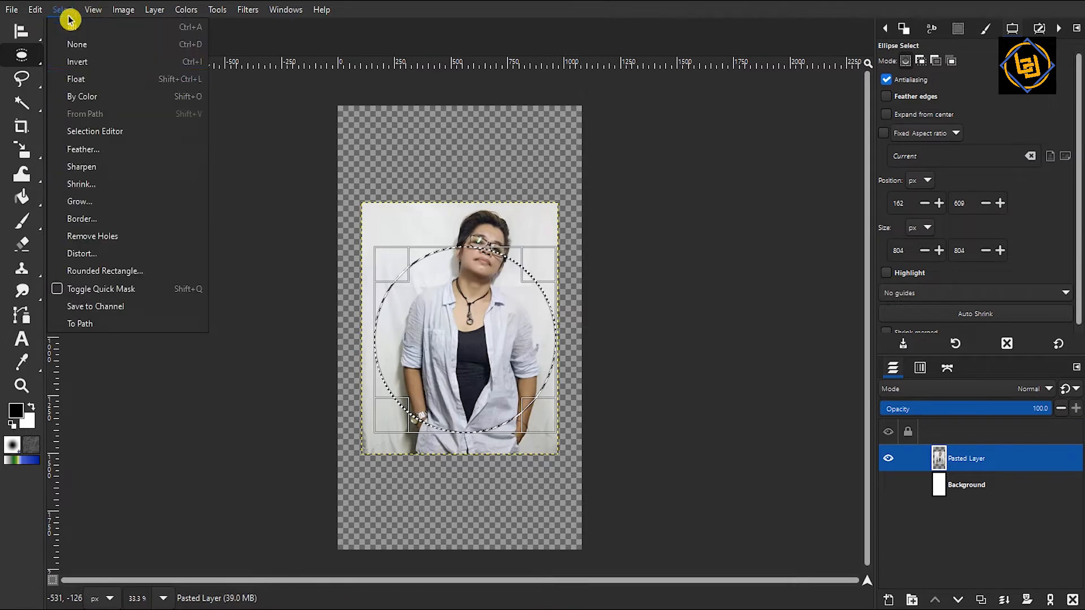
{"action": "left_click", "coordinate": [92, 63]}
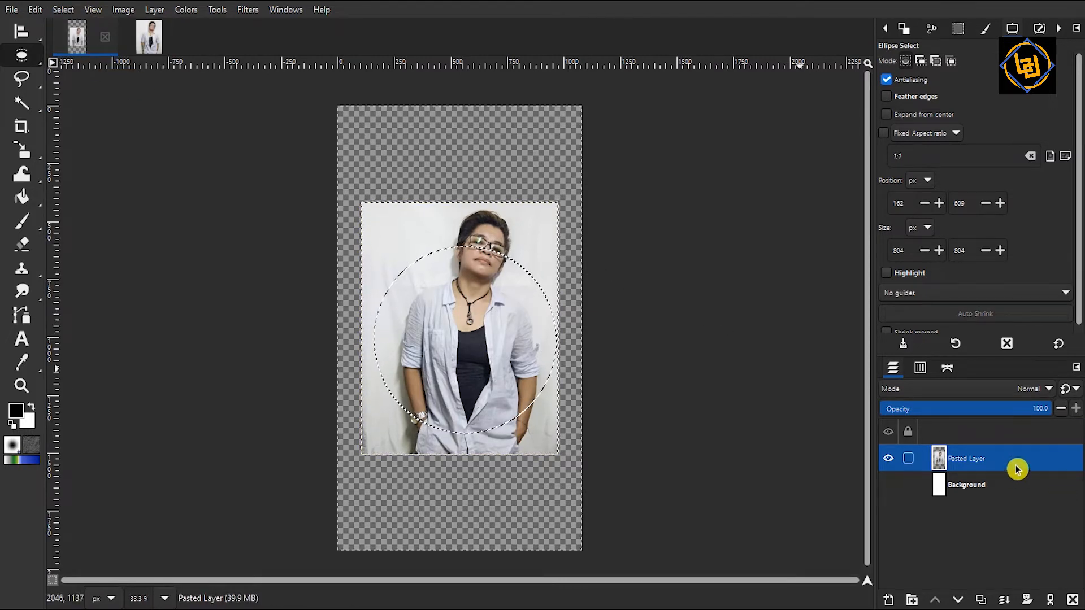
Duplicate the photo layer with the original hidden, clear the copy outside the circle and invert the selection back.
{"action": "left_click", "coordinate": [984, 601]}
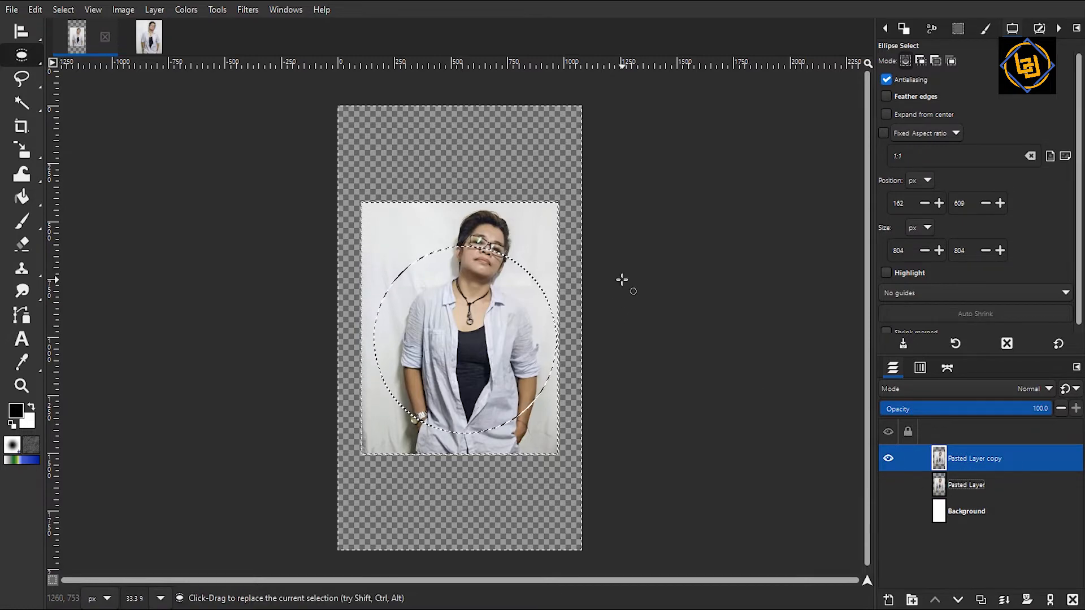
{"action": "key", "text": "Delete"}
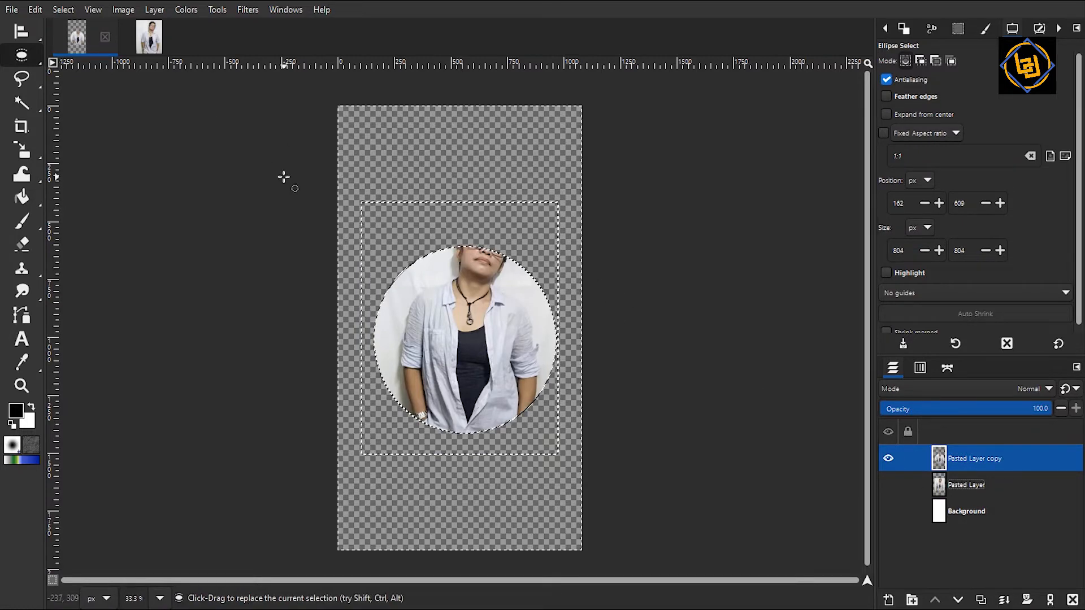
{"action": "left_click", "coordinate": [61, 10]}
{"action": "left_click", "coordinate": [80, 61]}
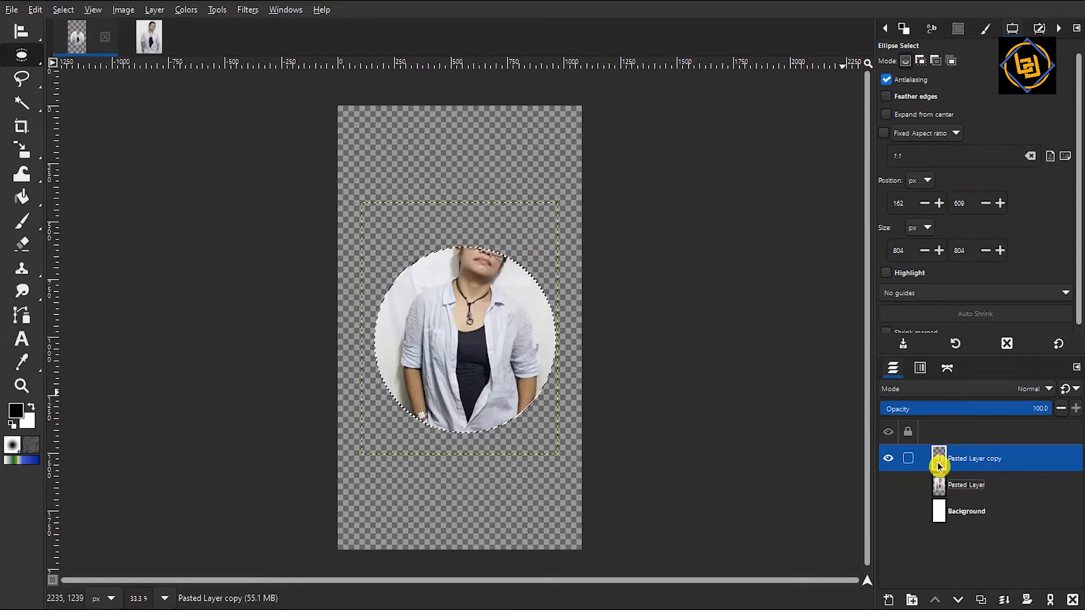
Turn off the layer boundary display and grow the circular selection by 28 px.
{"action": "left_click", "coordinate": [93, 10]}
{"action": "left_click", "coordinate": [113, 255]}
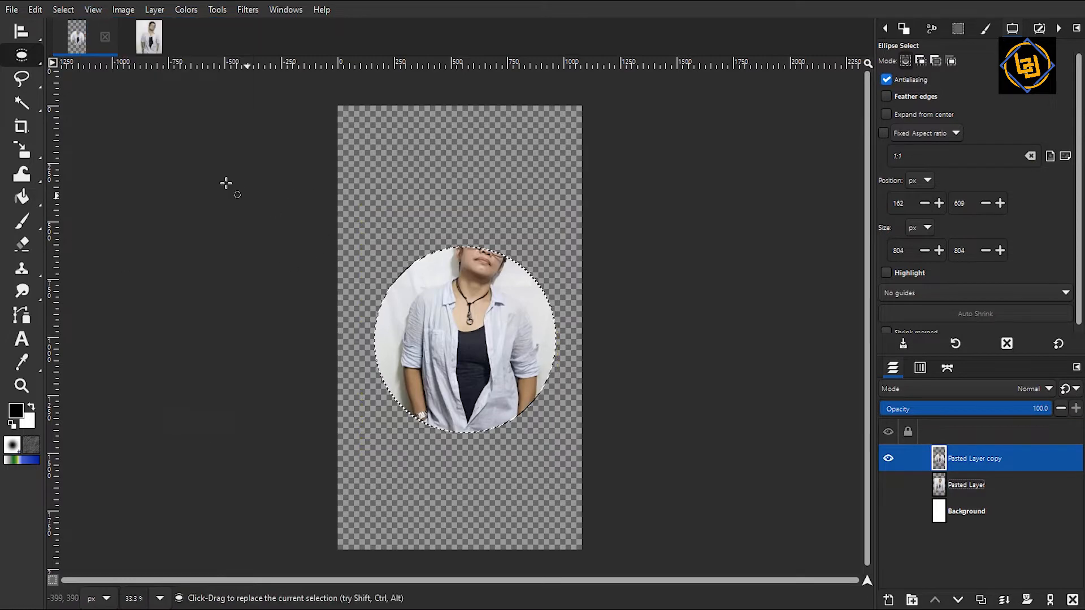
{"action": "left_click", "coordinate": [63, 10]}
{"action": "left_click", "coordinate": [80, 210]}
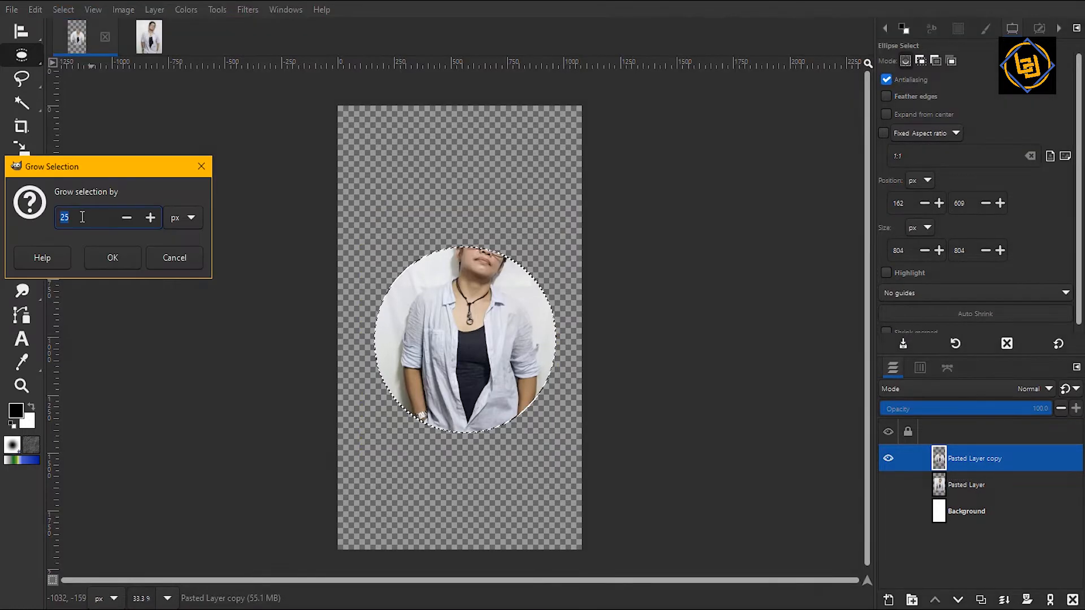
{"action": "type", "text": "28"}
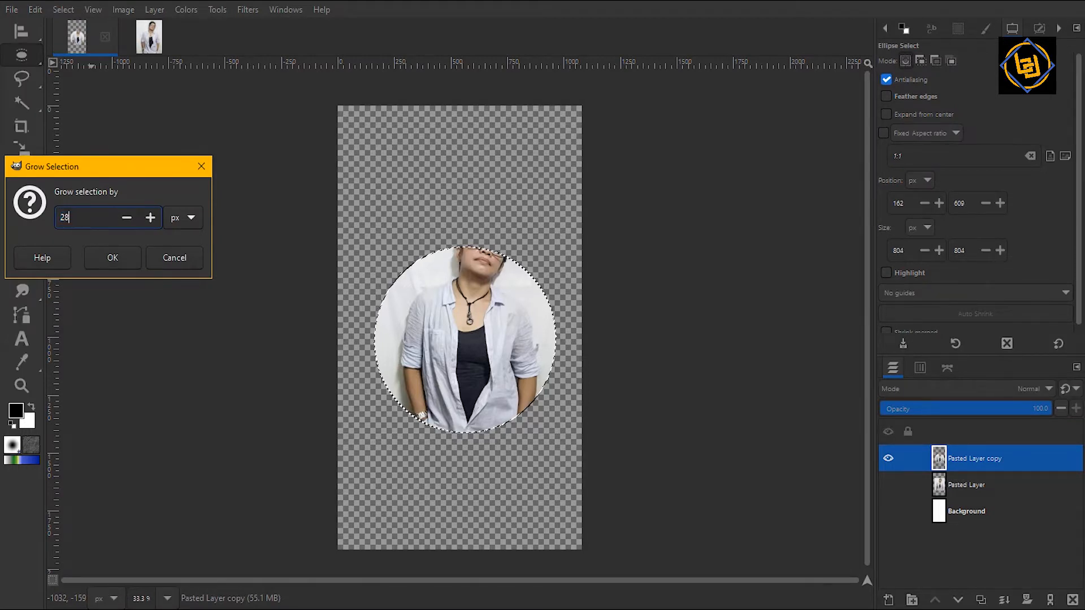
{"action": "left_click", "coordinate": [109, 262]}
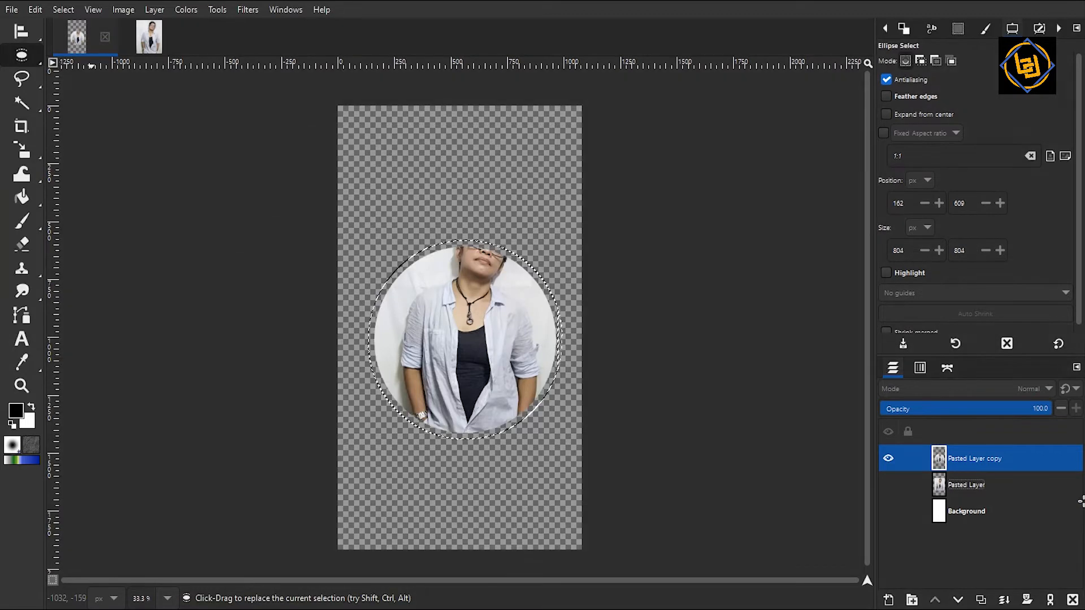
Add a new transparent 1080 × 1920 px layer directly above the original Pasted Layer.
{"action": "left_click", "coordinate": [1014, 487]}
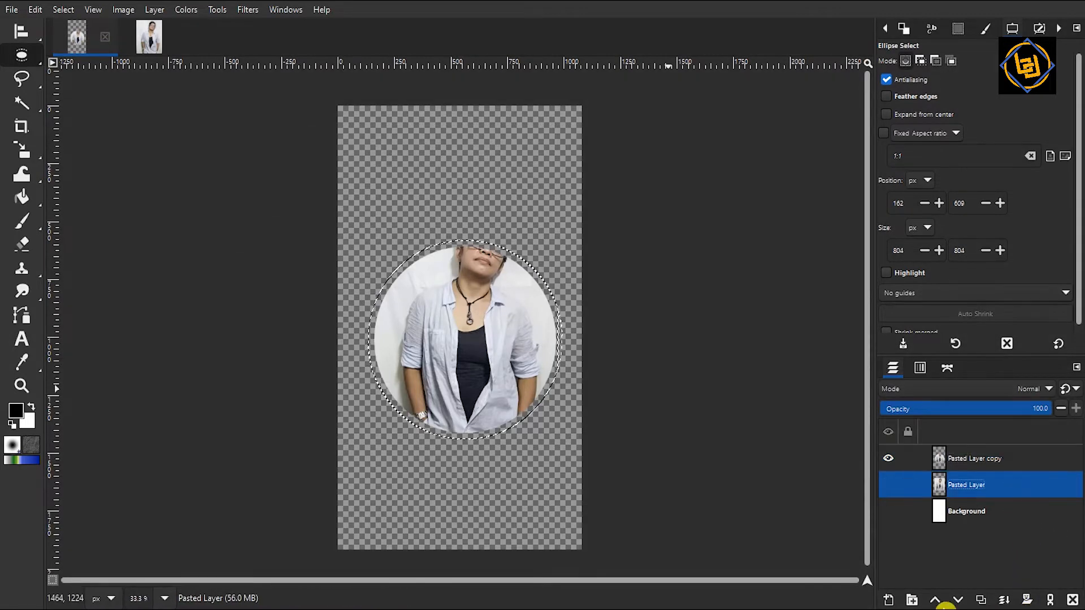
{"action": "left_click", "coordinate": [890, 600]}
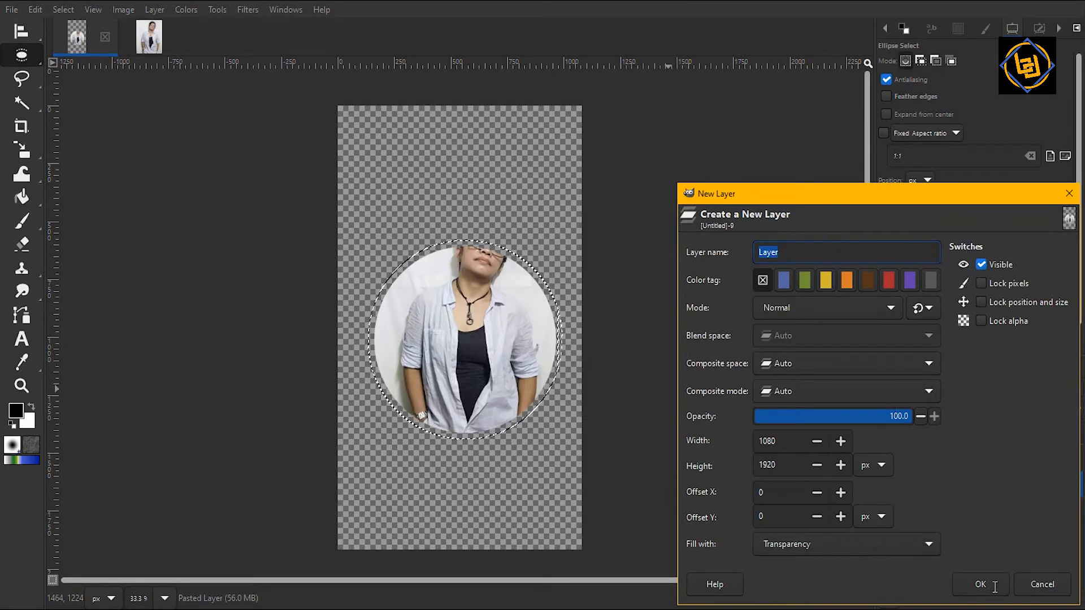
{"action": "left_click", "coordinate": [981, 586]}
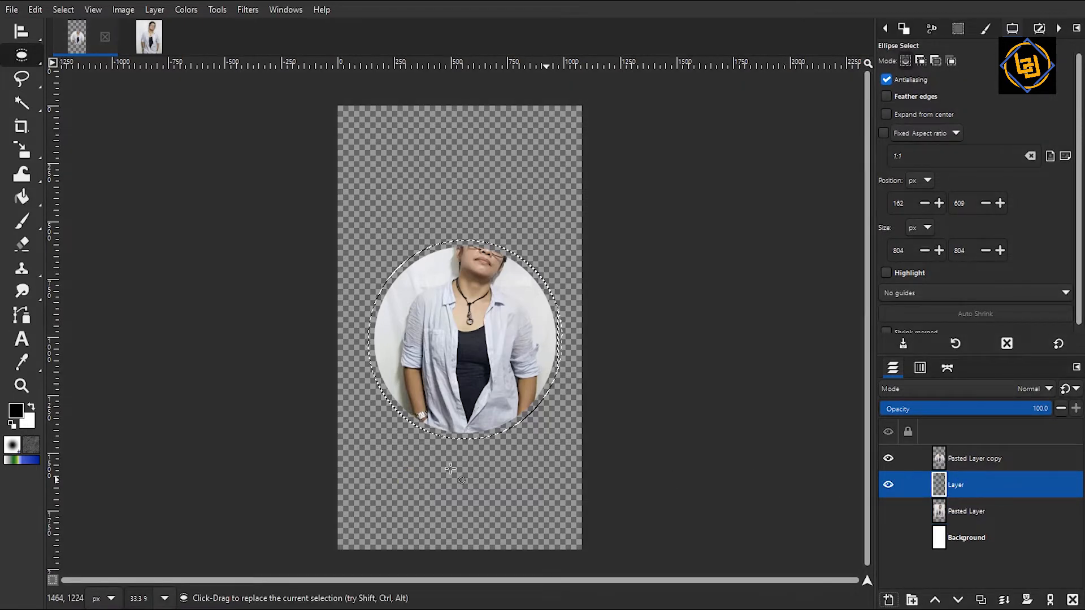
Fill the enlarged circle on the new layer with white as the foreground colour and clear the selection.
{"action": "left_click", "coordinate": [31, 407]}
{"action": "left_click", "coordinate": [63, 10]}
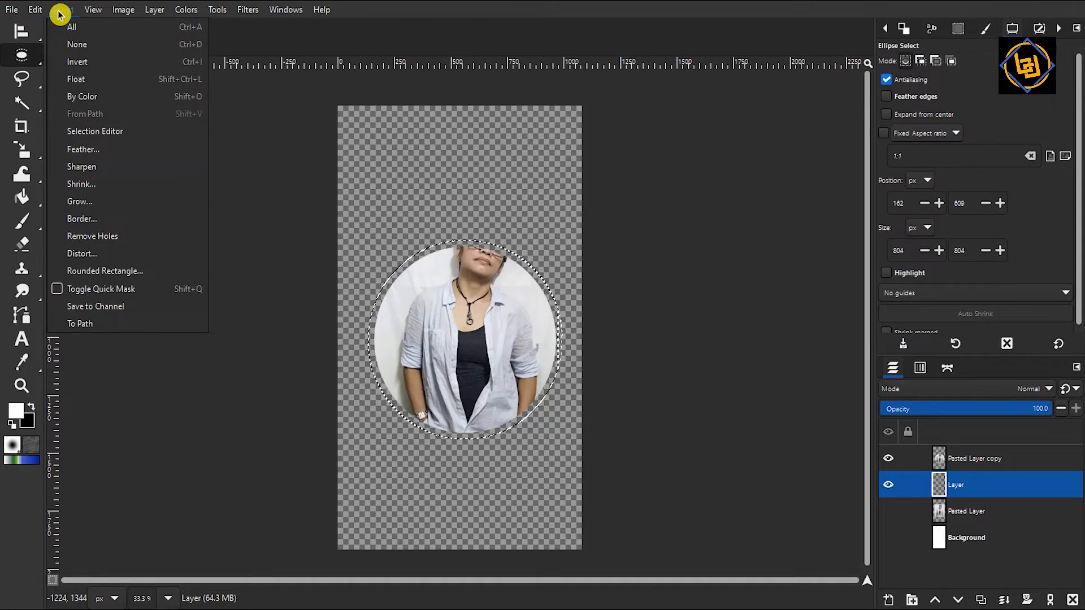
{"action": "left_click", "coordinate": [35, 9]}
{"action": "left_click", "coordinate": [105, 253]}
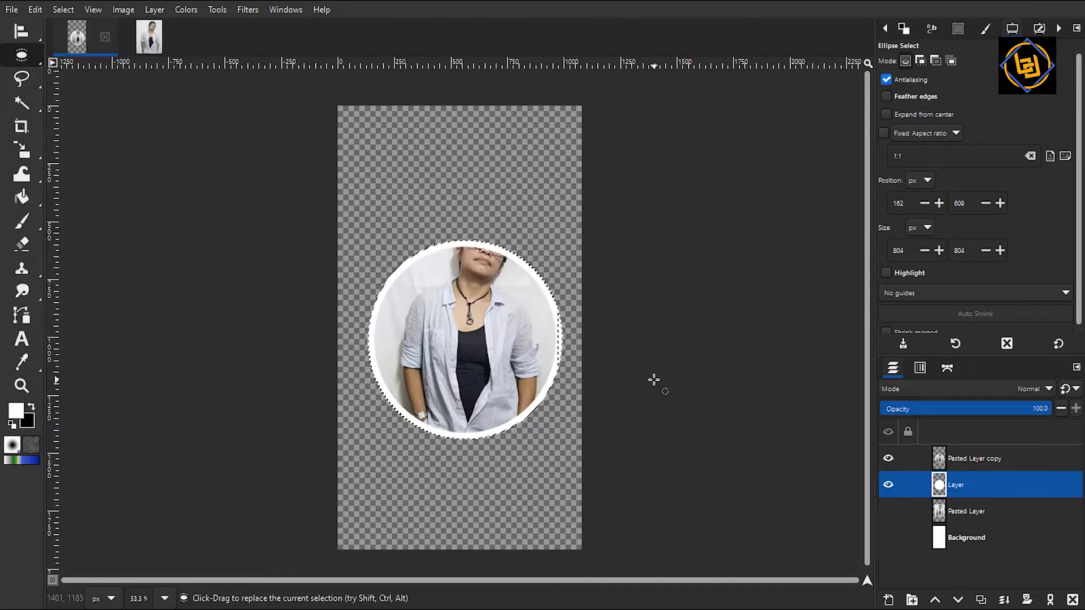
{"action": "key", "text": "ctrl+shift+a"}
Duplicate the original Pasted Layer, show the copy at the top of the layer stack and set its opacity to 75.
{"action": "left_click", "coordinate": [987, 514]}
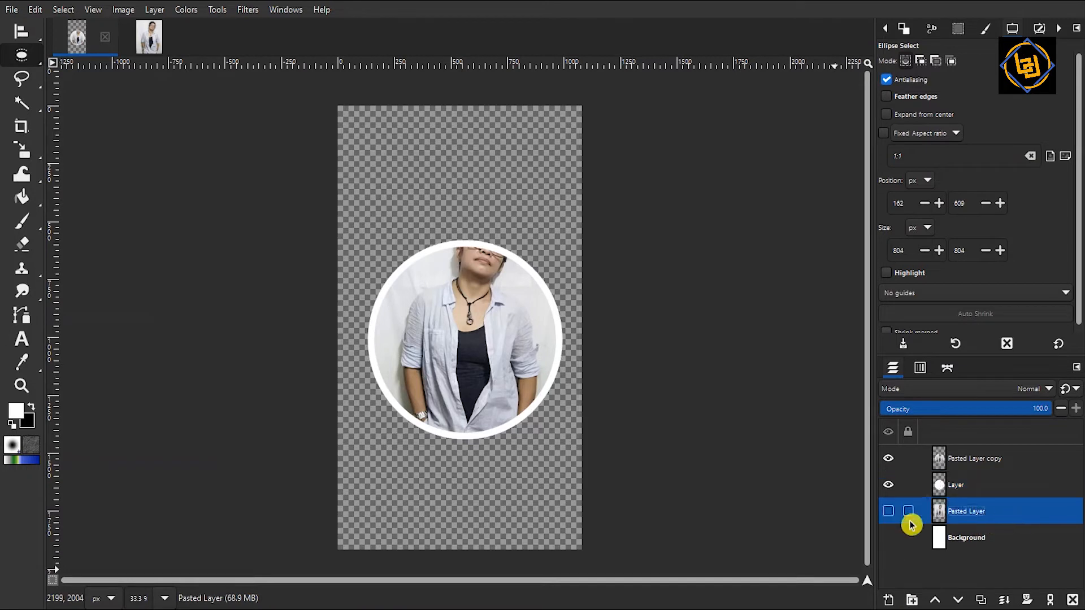
{"action": "left_click", "coordinate": [982, 600]}
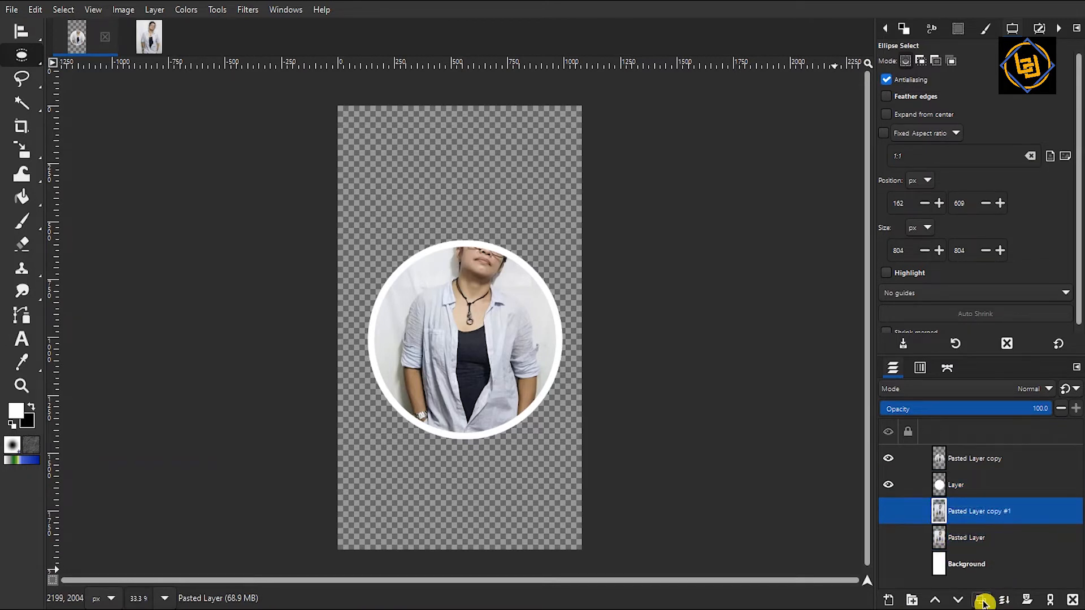
{"action": "left_click", "coordinate": [888, 511]}
{"action": "left_click_drag", "start_coordinate": [998, 509], "coordinate": [982, 451]}
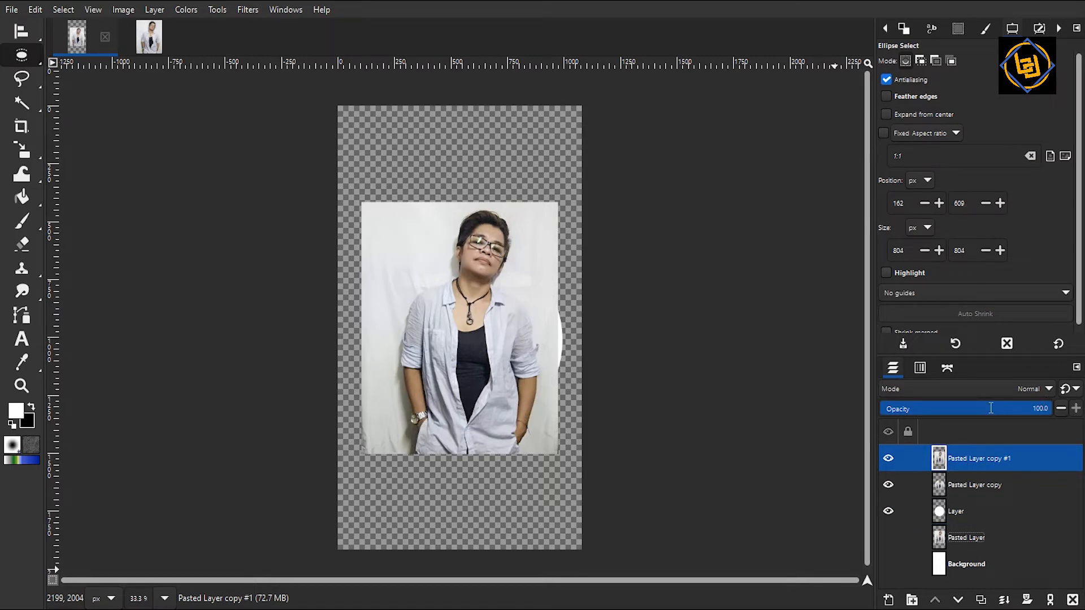
{"action": "left_click_drag", "start_coordinate": [992, 408], "coordinate": [1009, 408]}
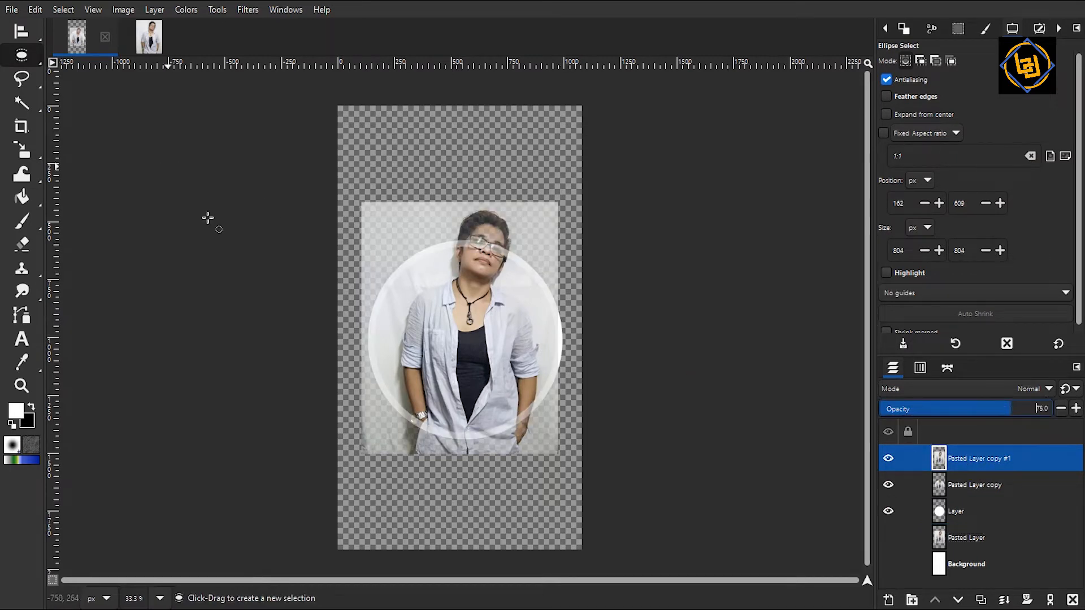
Start a path at the top of the visible ear and trace its first anchors up the left edge of the hair.
{"action": "left_click", "coordinate": [29, 320]}
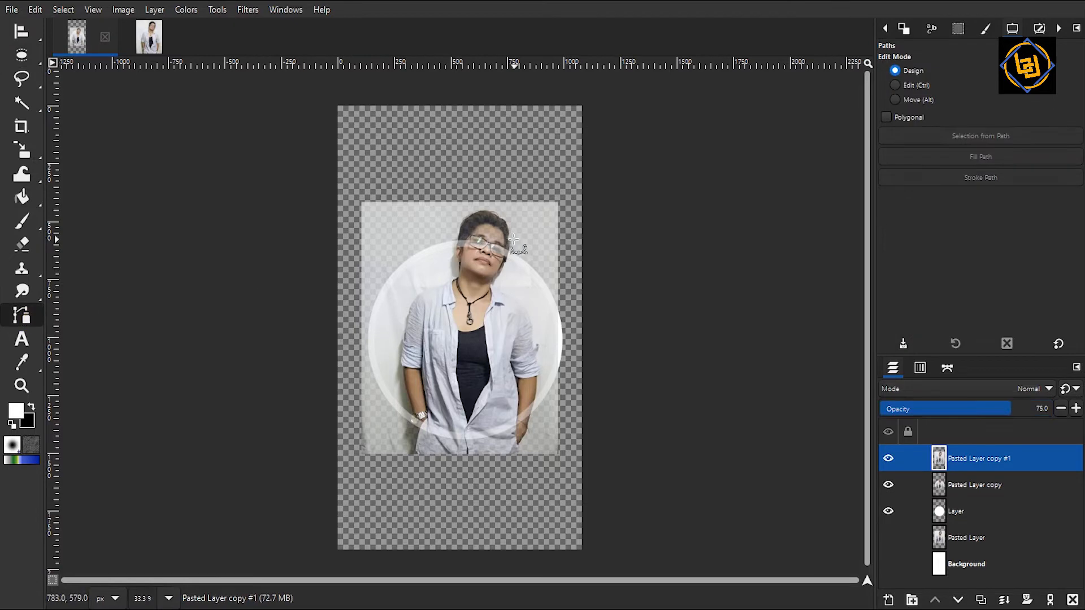
{"action": "left_click", "coordinate": [22, 386]}
{"action": "left_click", "coordinate": [476, 228]}
{"action": "left_click", "coordinate": [476, 227]}
{"action": "left_click", "coordinate": [475, 223]}
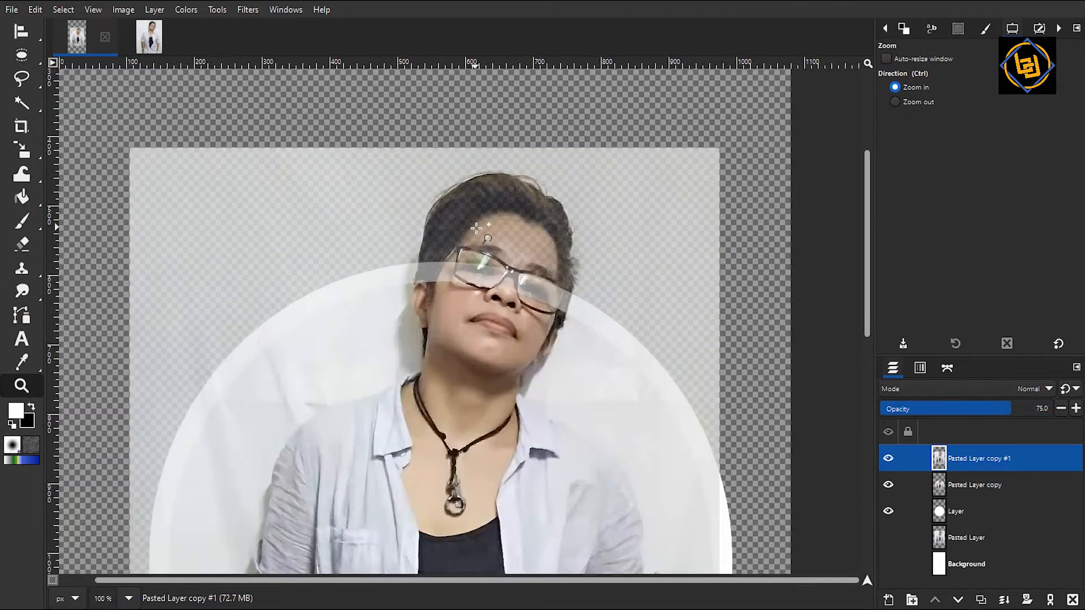
{"action": "left_click", "coordinate": [469, 206]}
{"action": "left_click", "coordinate": [472, 210]}
{"action": "left_click", "coordinate": [478, 218]}
{"action": "left_click", "coordinate": [483, 224]}
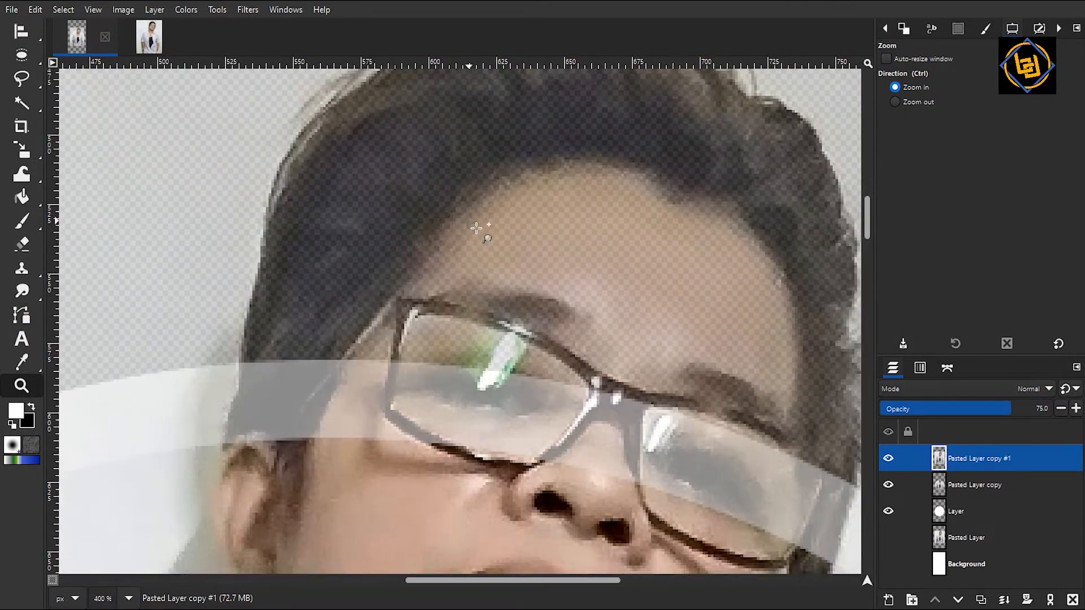
{"action": "left_click", "coordinate": [22, 316]}
{"action": "left_click", "coordinate": [225, 452]}
{"action": "scroll", "coordinate": [186, 339], "scroll_direction": "down", "scroll_amount": 3}
{"action": "scroll", "coordinate": [187, 339], "scroll_direction": "right", "scroll_amount": 2}
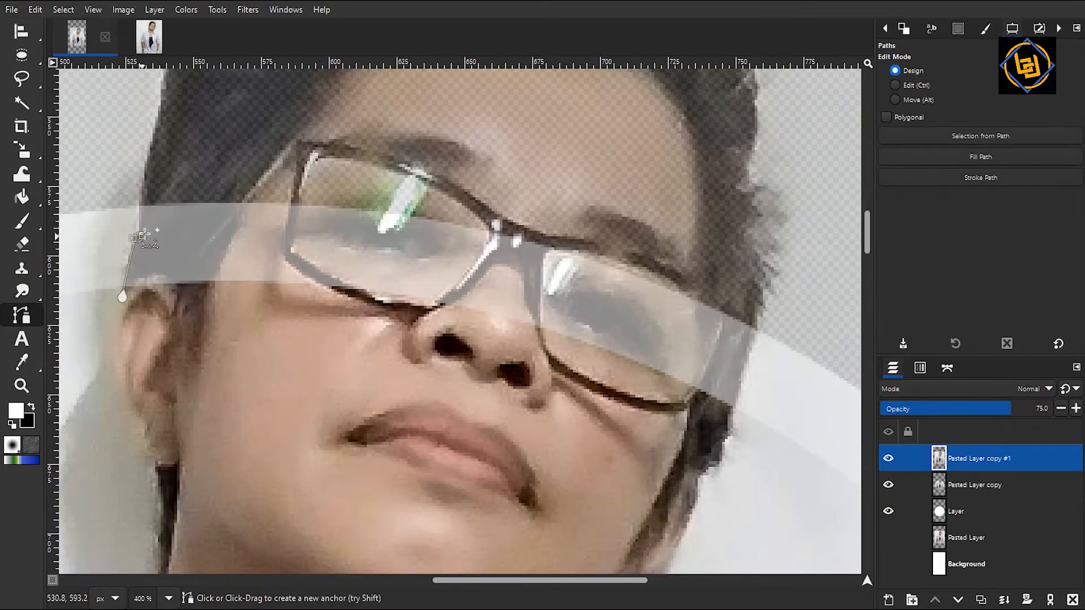
{"action": "left_click_drag", "start_coordinate": [149, 220], "coordinate": [145, 224]}
{"action": "left_click_drag", "start_coordinate": [154, 137], "coordinate": [162, 118]}
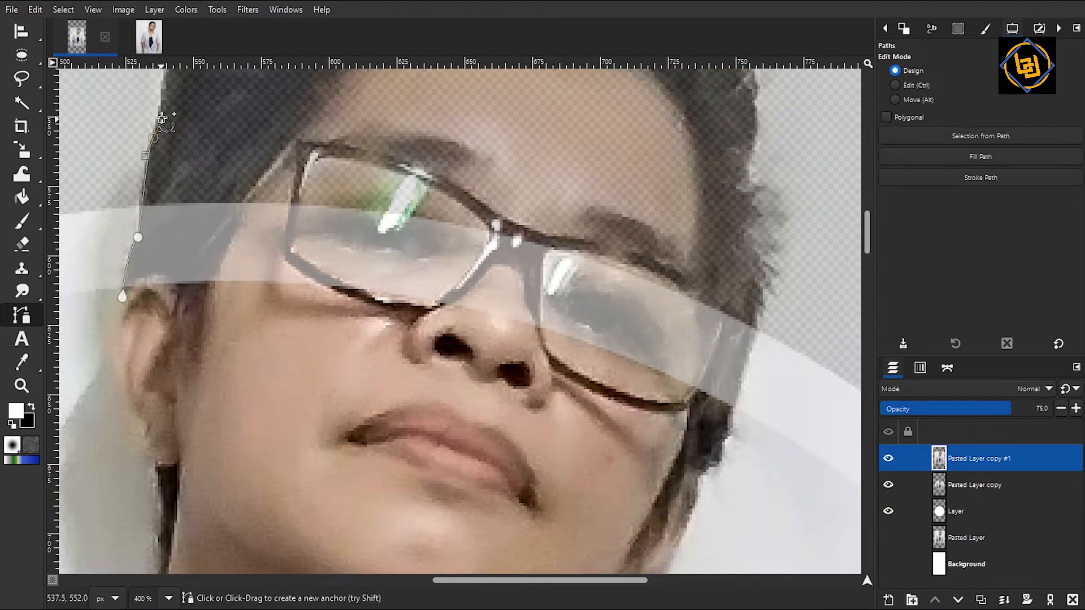
{"action": "key", "text": "x"}
{"action": "key", "text": "x"}
{"action": "key", "text": "x"}
{"action": "left_click_drag", "start_coordinate": [270, 105], "coordinate": [262, 176]}
{"action": "key", "text": "ctrl+z"}
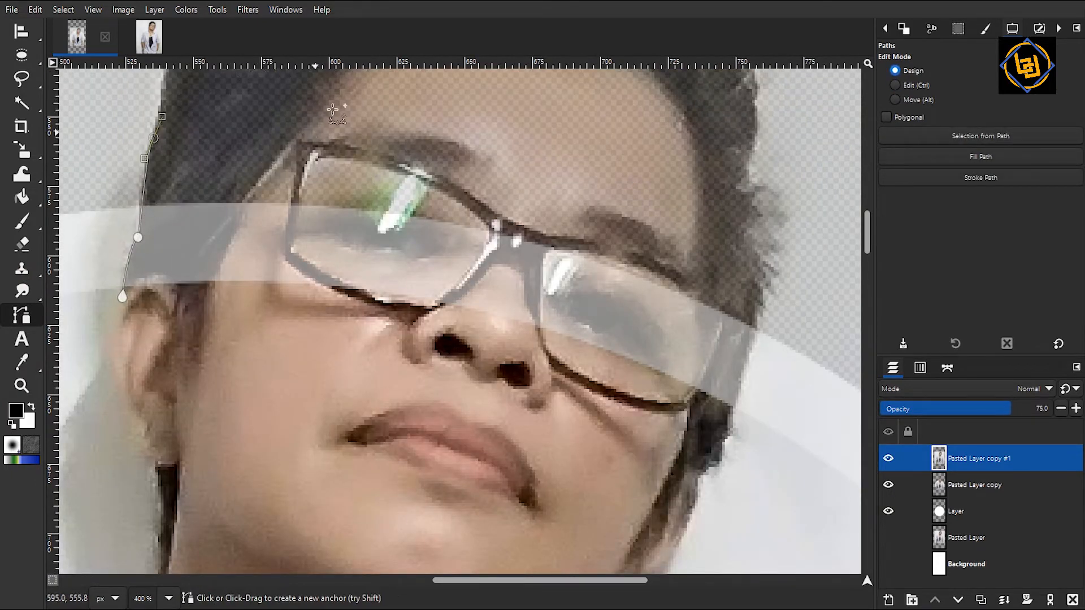
Continue the path up the left hairline and curve it over the top of the head along the loose strands.
{"action": "left_click_drag", "start_coordinate": [334, 117], "coordinate": [276, 433]}
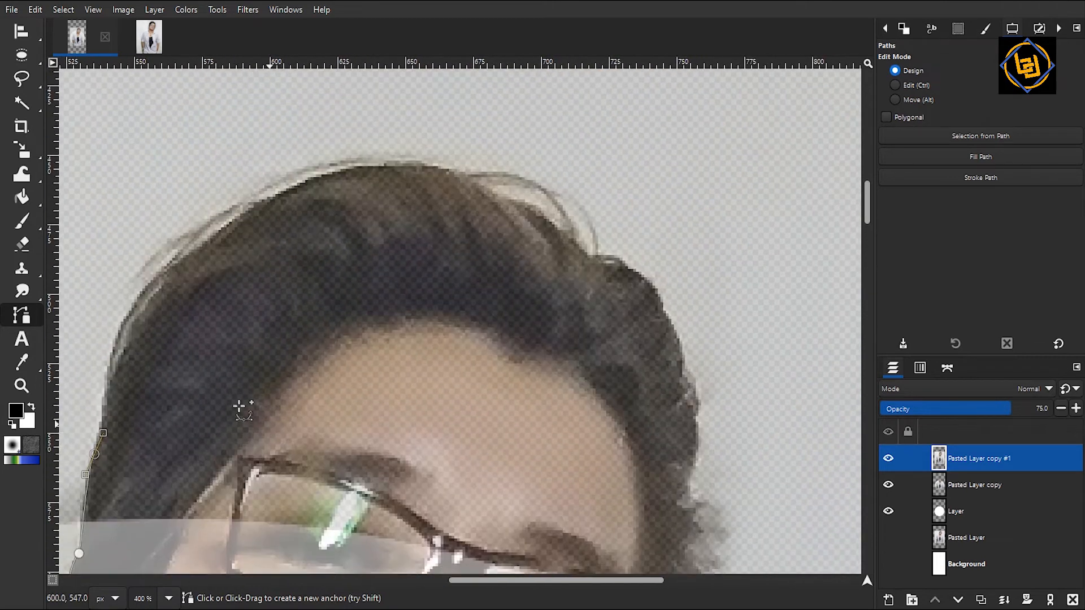
{"action": "left_click", "coordinate": [134, 298]}
{"action": "left_click_drag", "start_coordinate": [191, 232], "coordinate": [212, 217]}
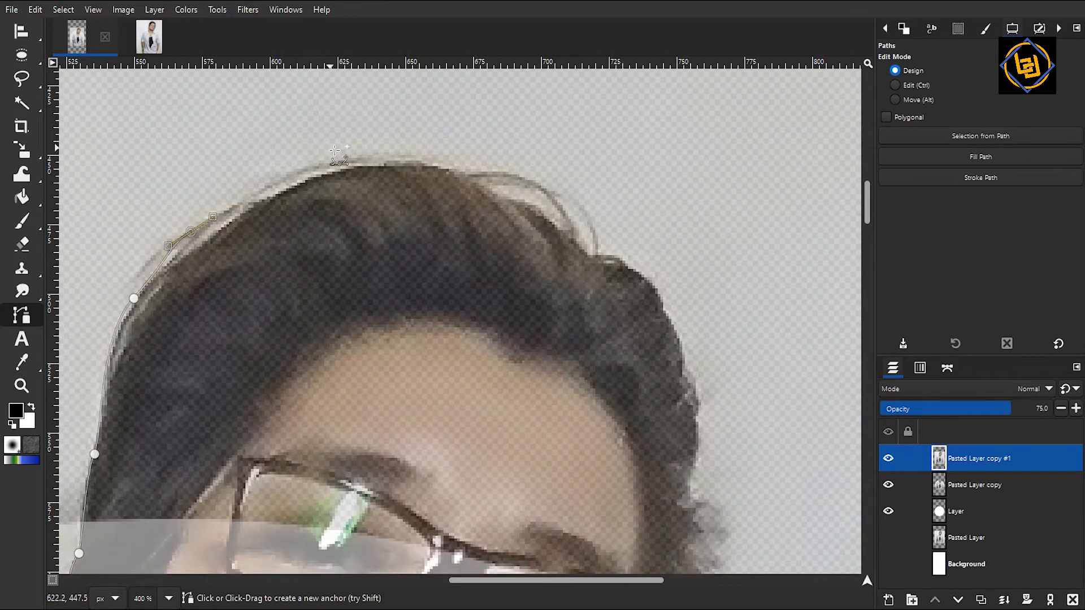
{"action": "left_click_drag", "start_coordinate": [353, 153], "coordinate": [408, 156]}
{"action": "left_click", "coordinate": [447, 167]}
{"action": "left_click_drag", "start_coordinate": [519, 177], "coordinate": [553, 186]}
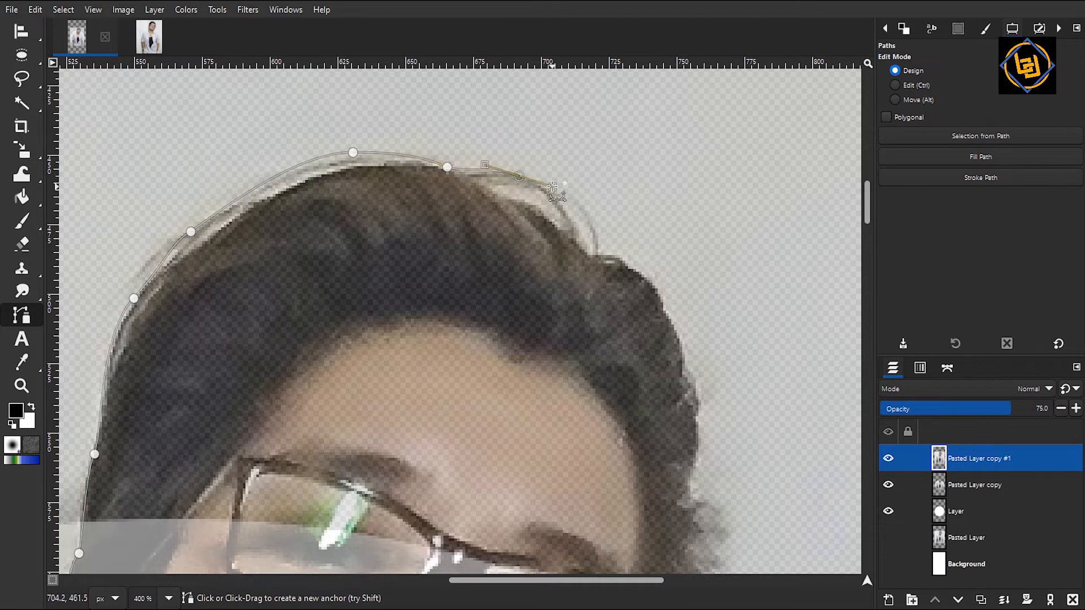
Extend the path from the notch behind the loose strands down the right edge of the hair, adjusting anchors and curves to fit.
{"action": "mouse_move", "coordinate": [597, 248]}
{"action": "left_mouse_down"}
{"action": "mouse_move", "coordinate": [612, 278]}
{"action": "mouse_move", "coordinate": [594, 249]}
{"action": "left_mouse_up"}
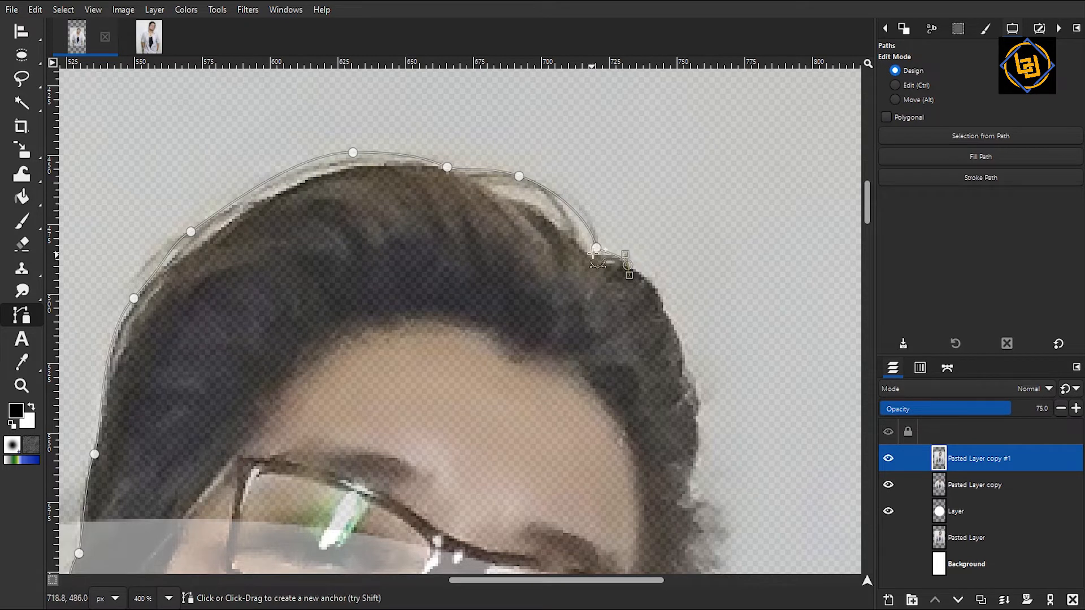
{"action": "left_click_drag", "start_coordinate": [627, 265], "coordinate": [602, 259]}
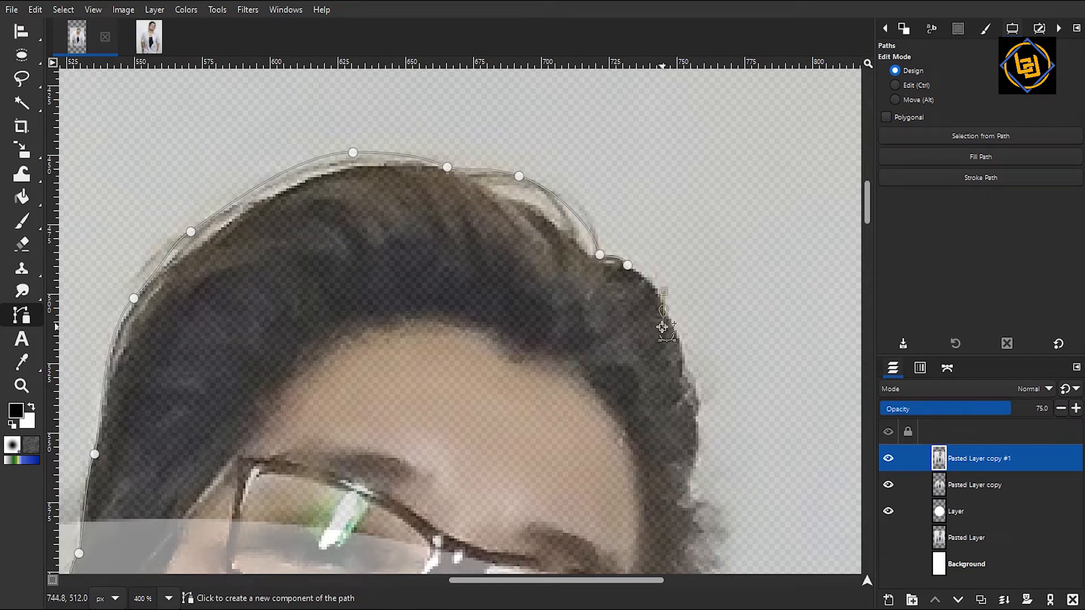
{"action": "key", "text": "ctrl+z"}
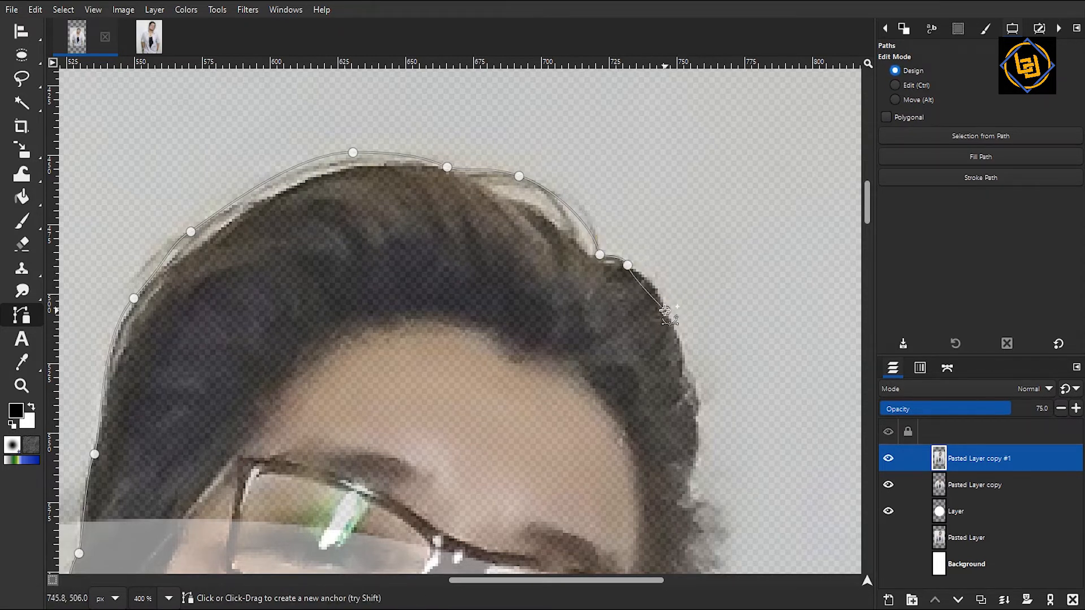
{"action": "left_click_drag", "start_coordinate": [664, 310], "coordinate": [672, 349]}
{"action": "left_click", "coordinate": [683, 371]}
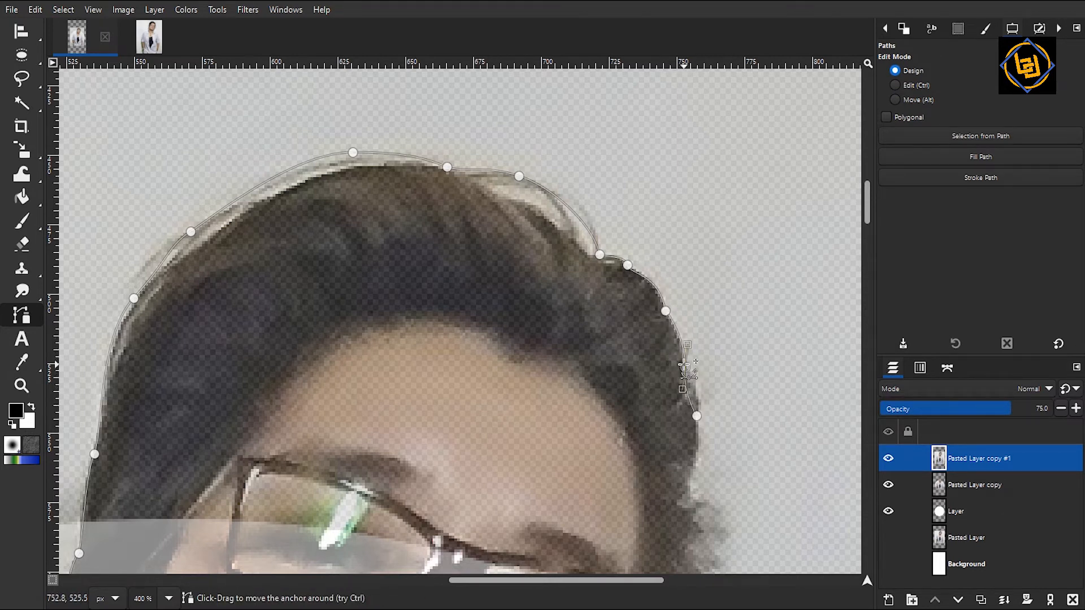
{"action": "left_click_drag", "start_coordinate": [685, 367], "coordinate": [681, 389]}
{"action": "left_click_drag", "start_coordinate": [693, 467], "coordinate": [688, 479]}
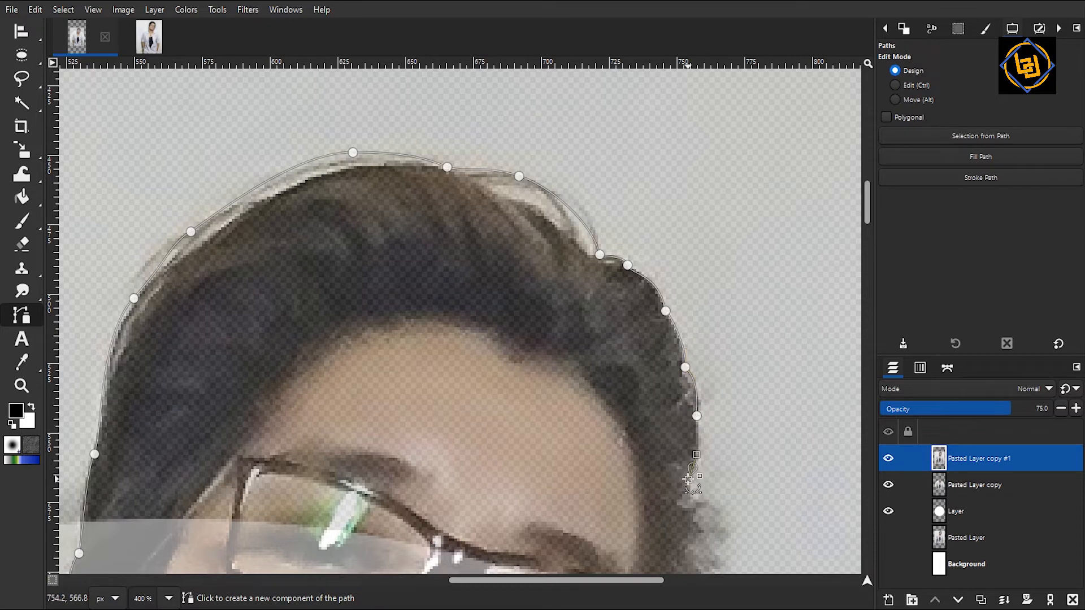
{"action": "key", "text": "ctrl"}
{"action": "key", "text": "ctrl+z"}
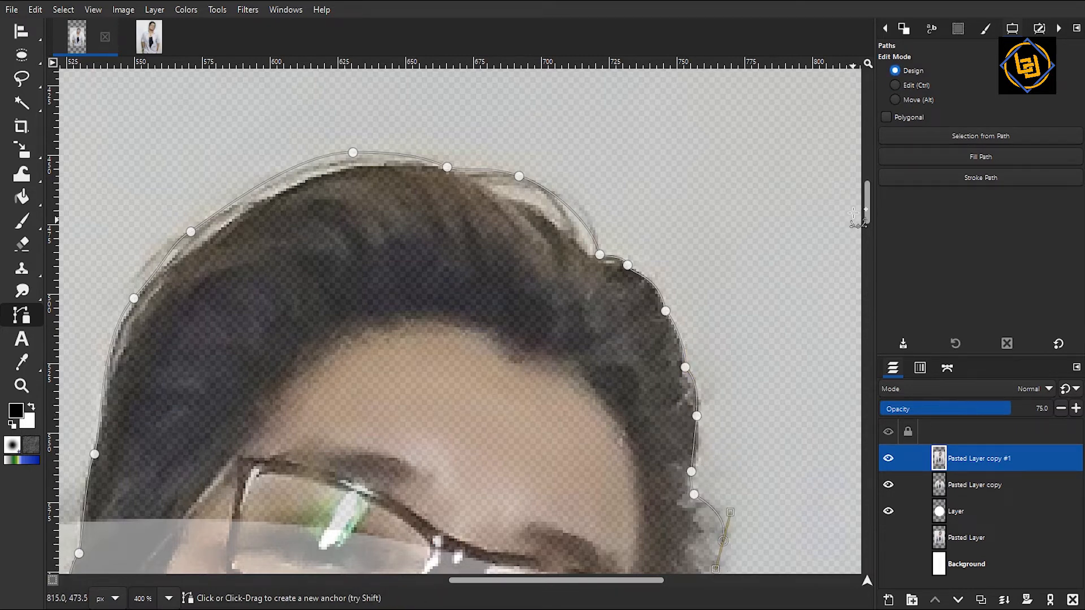
Trace the remaining hair edge down past the glasses, close the path across the face at its first anchor and convert it to a selection.
{"action": "left_click_drag", "start_coordinate": [867, 225], "coordinate": [866, 243]}
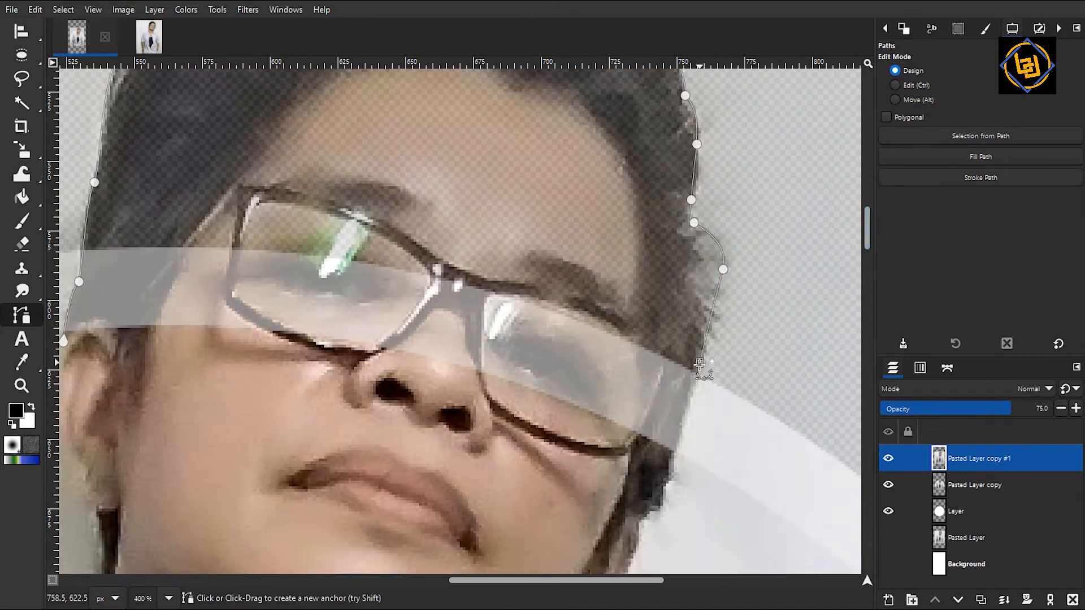
{"action": "left_click_drag", "start_coordinate": [699, 363], "coordinate": [690, 395]}
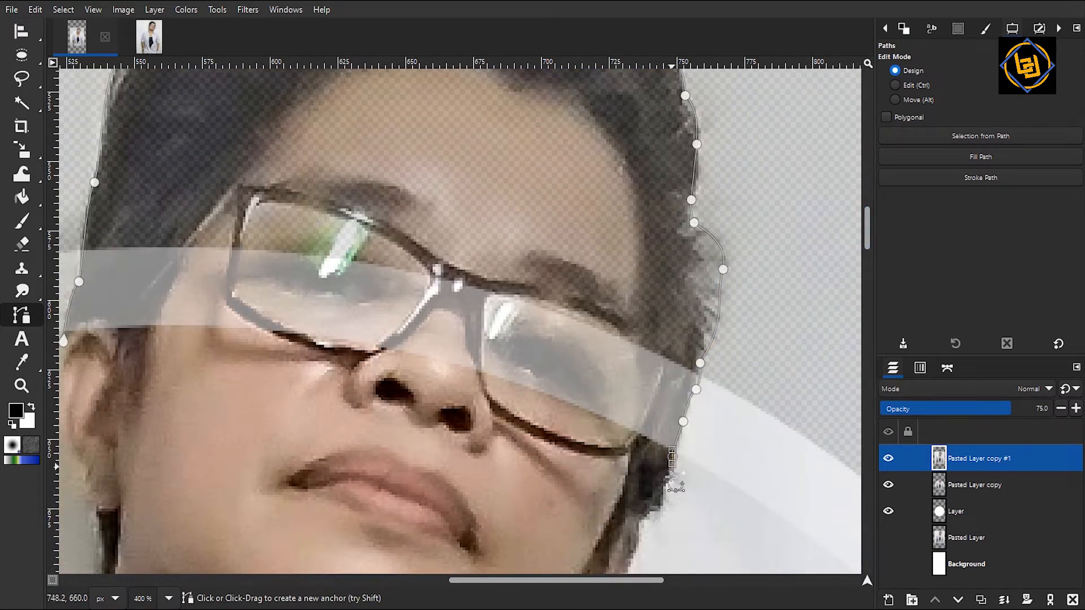
{"action": "key", "text": "alt"}
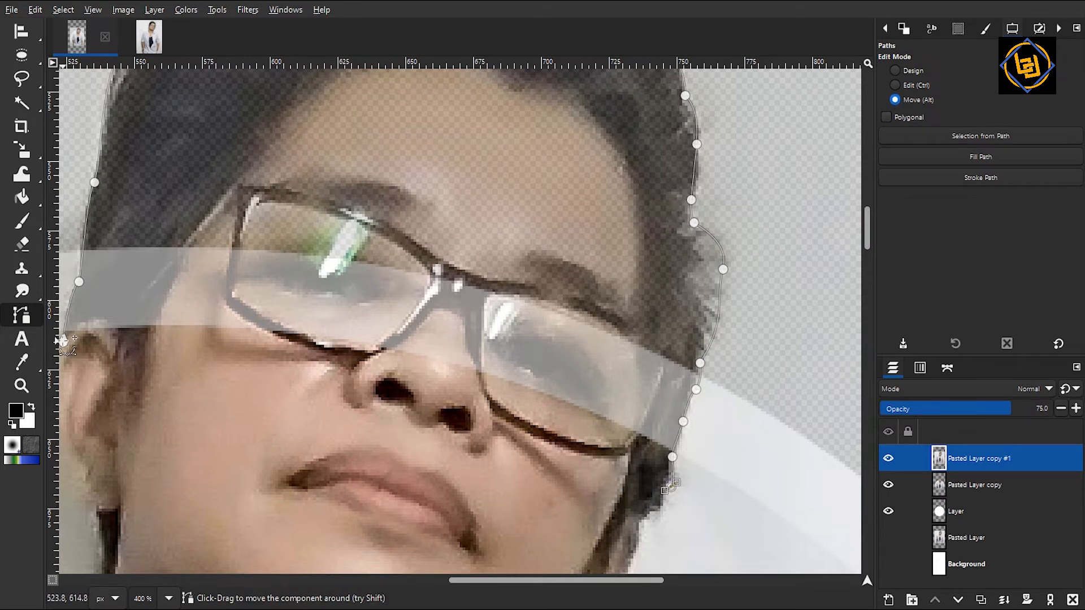
{"action": "left_click", "coordinate": [62, 341], "text": "ctrl"}
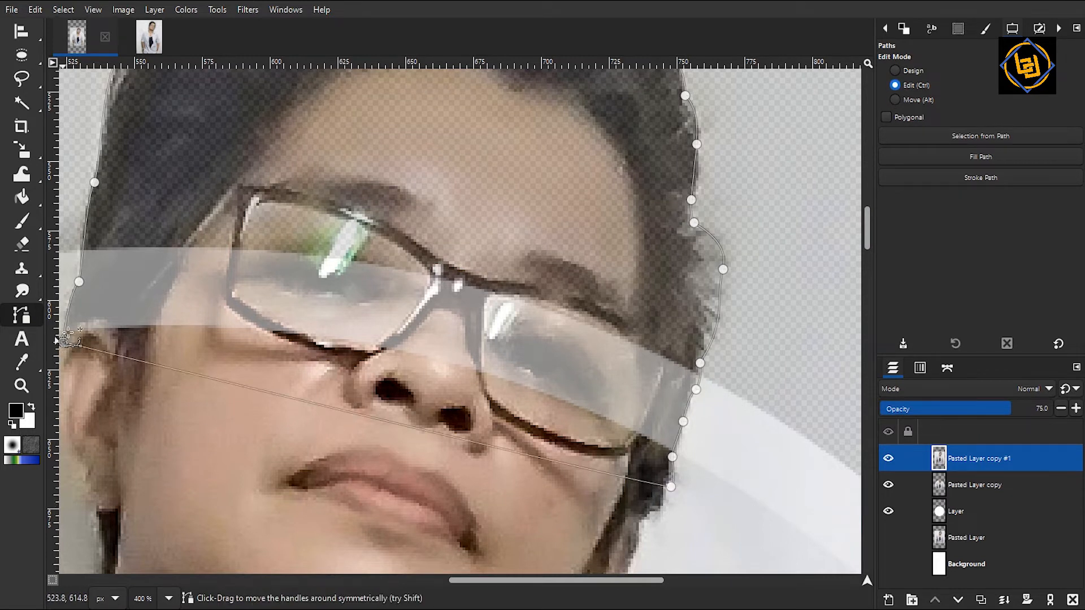
{"action": "key", "text": "Return"}
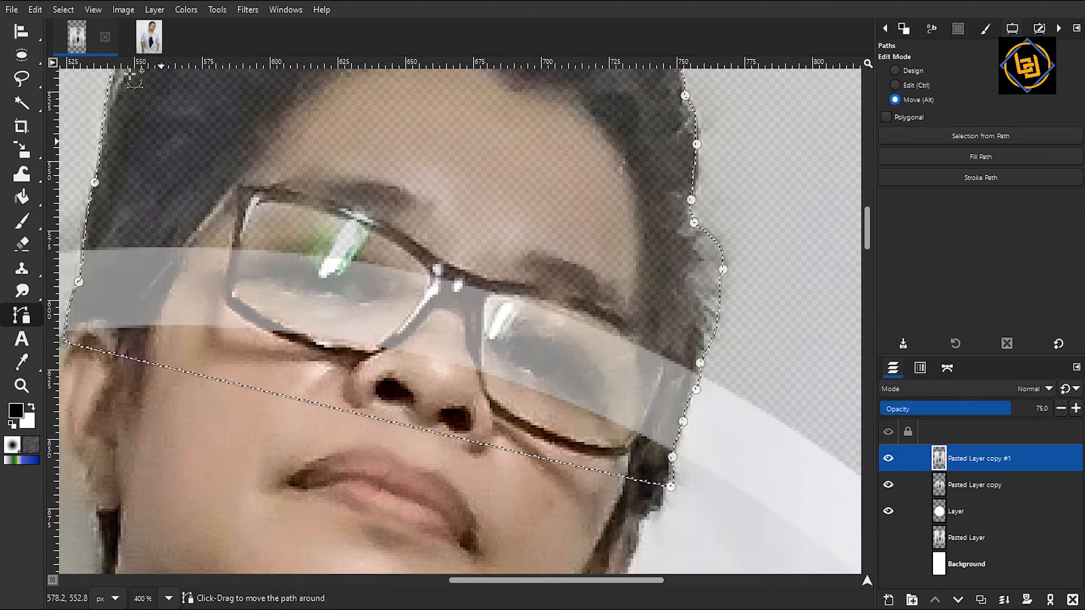
{"action": "left_click", "coordinate": [63, 10]}
{"action": "left_click", "coordinate": [82, 63]}
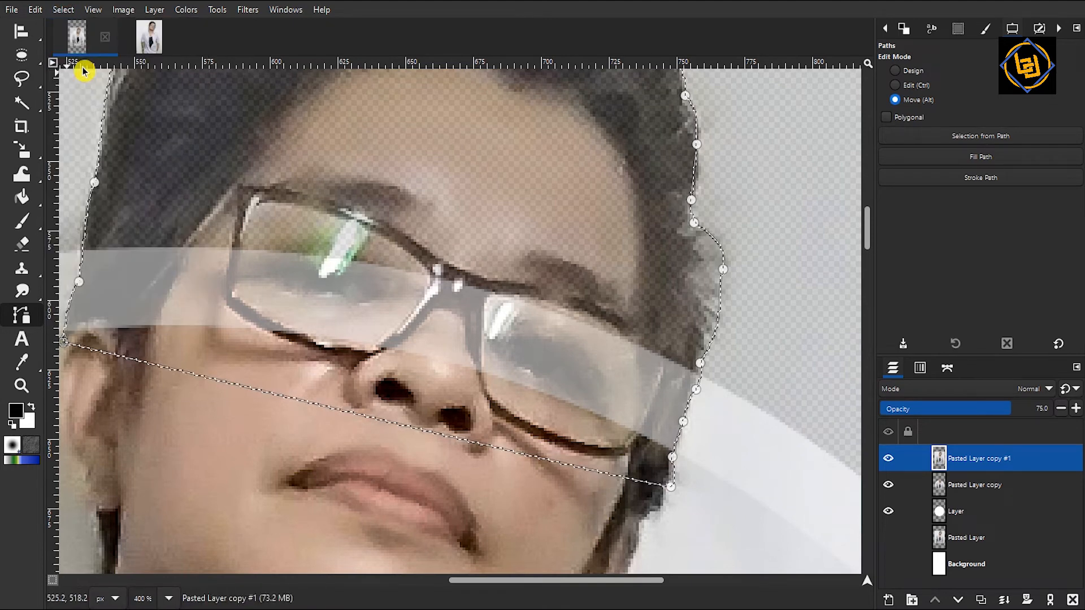
{"action": "right_click", "coordinate": [1015, 460]}
{"action": "left_click", "coordinate": [984, 414]}
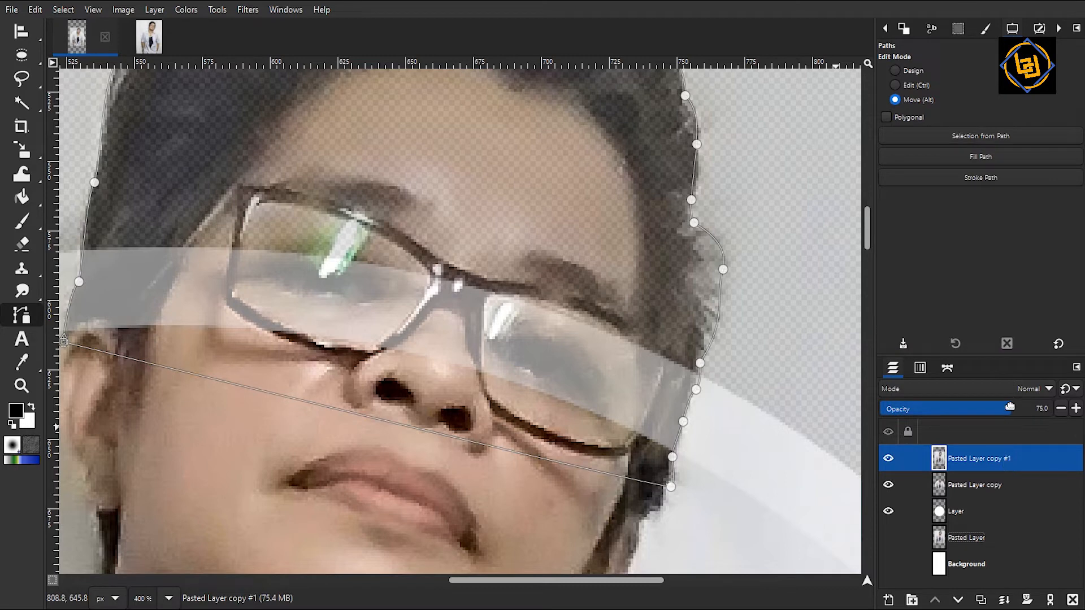
{"action": "left_click_drag", "start_coordinate": [1010, 407], "coordinate": [1075, 408]}
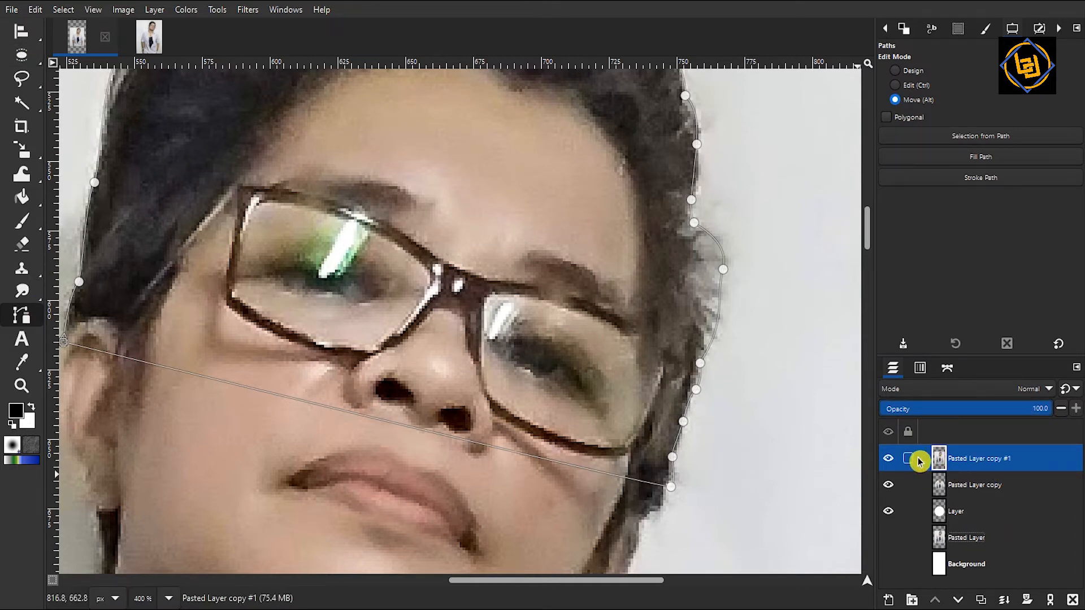
{"action": "left_click", "coordinate": [991, 483]}
{"action": "left_click", "coordinate": [991, 460]}
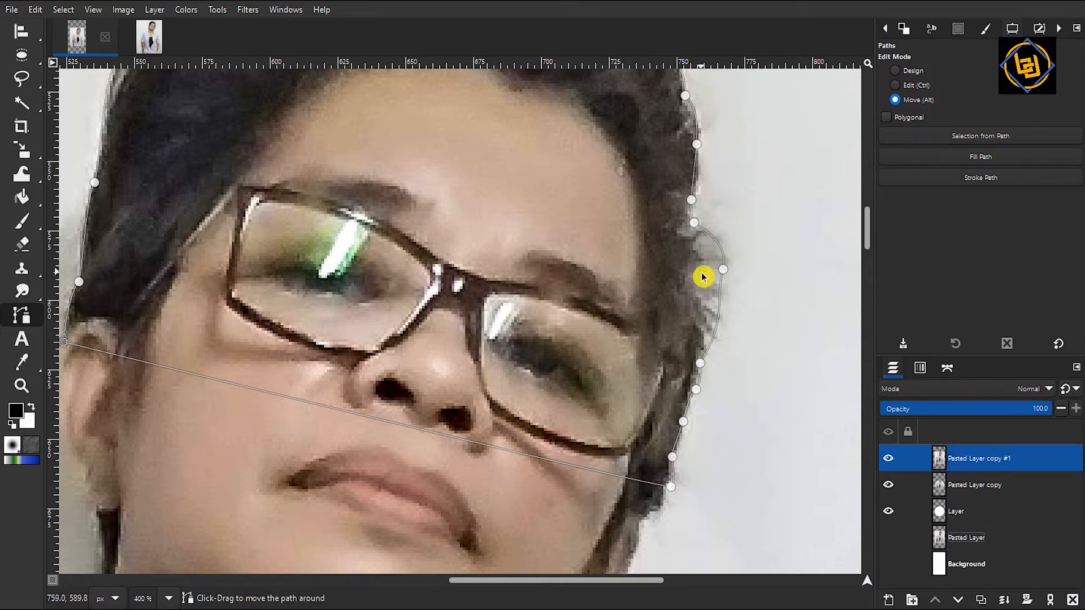
{"action": "right_click", "coordinate": [703, 276]}
{"action": "left_click", "coordinate": [1029, 458]}
{"action": "right_click", "coordinate": [1030, 460]}
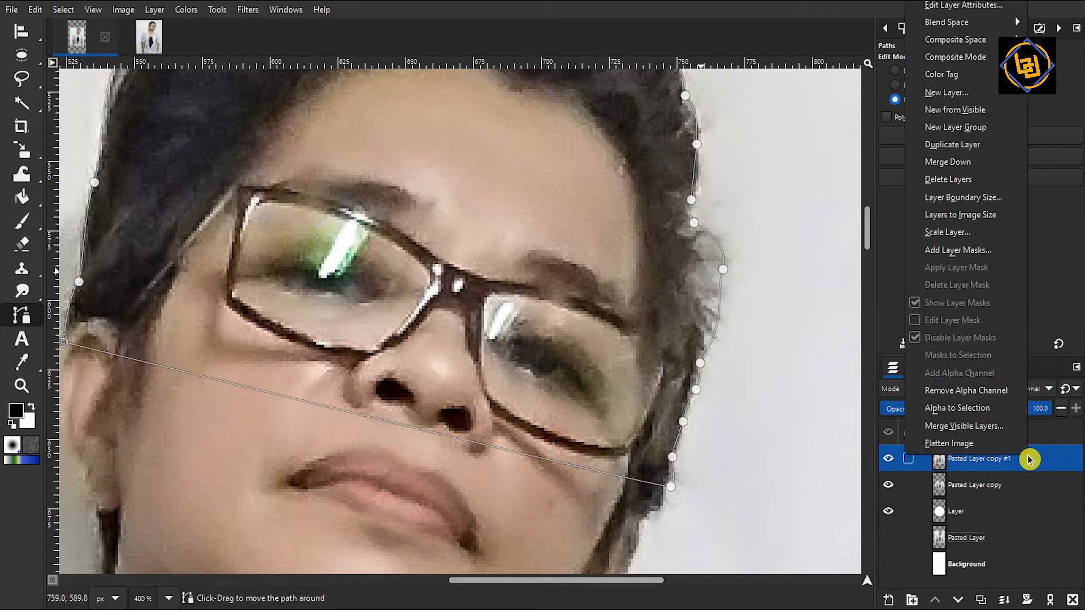
{"action": "left_click", "coordinate": [989, 410]}
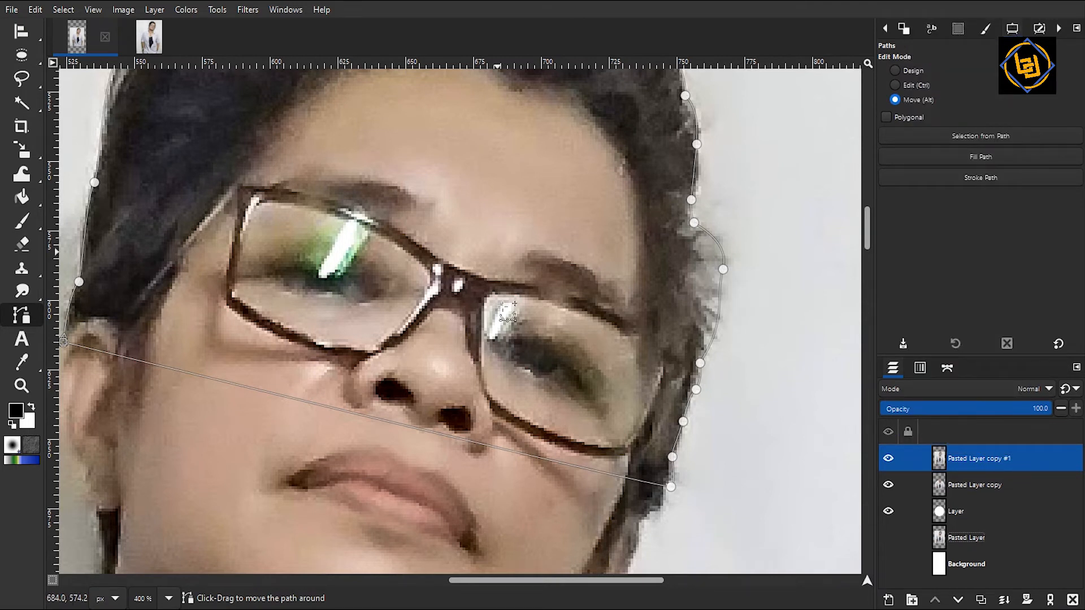
{"action": "key", "text": "ctrl+z"}
Create the selection from the head path again, invert it, clear the top copy outside the head and remove the selection.
{"action": "key", "text": "Return"}
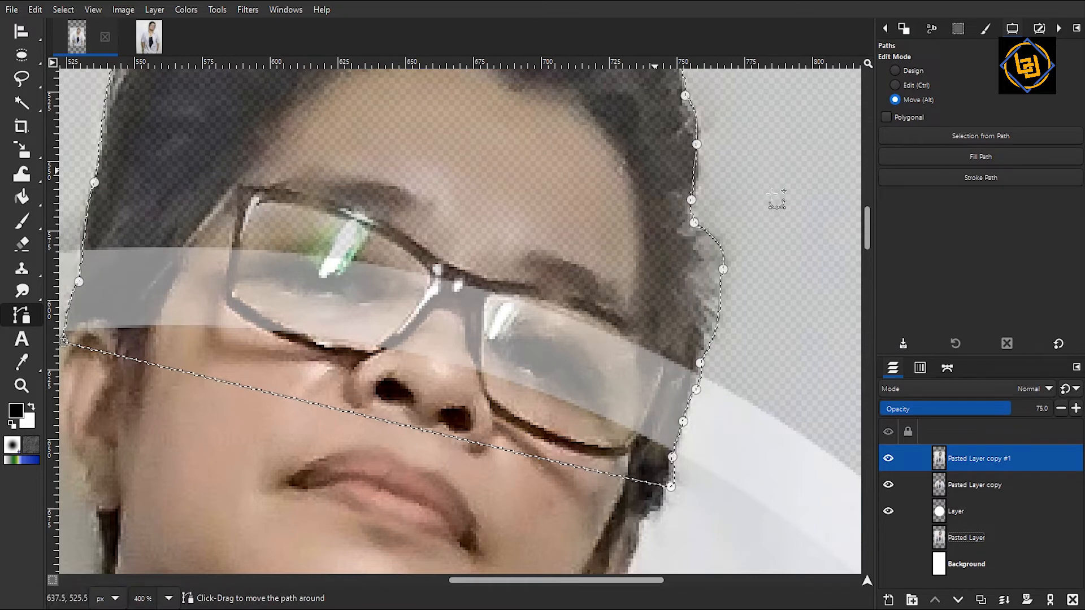
{"action": "key", "text": "z"}
{"action": "left_click", "coordinate": [573, 250], "text": "ctrl"}
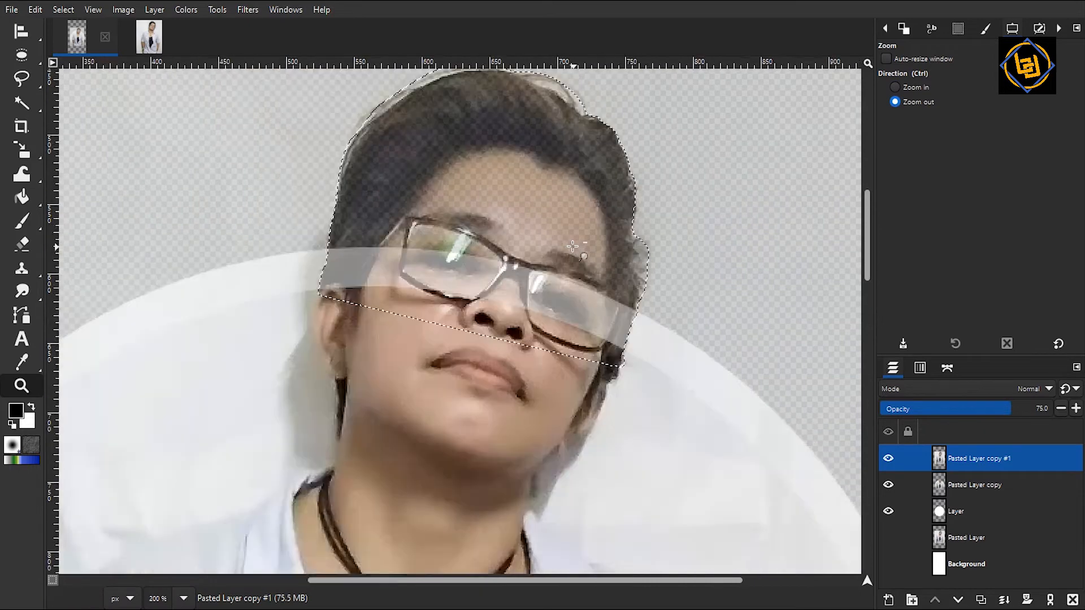
{"action": "left_click", "coordinate": [573, 247], "text": "ctrl"}
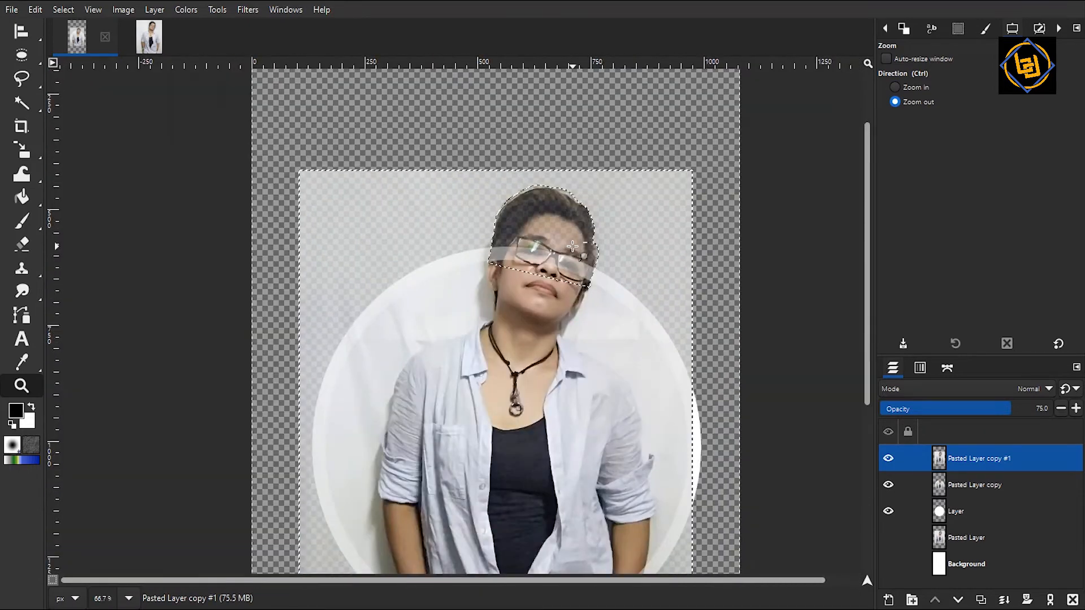
{"action": "key", "text": "Delete"}
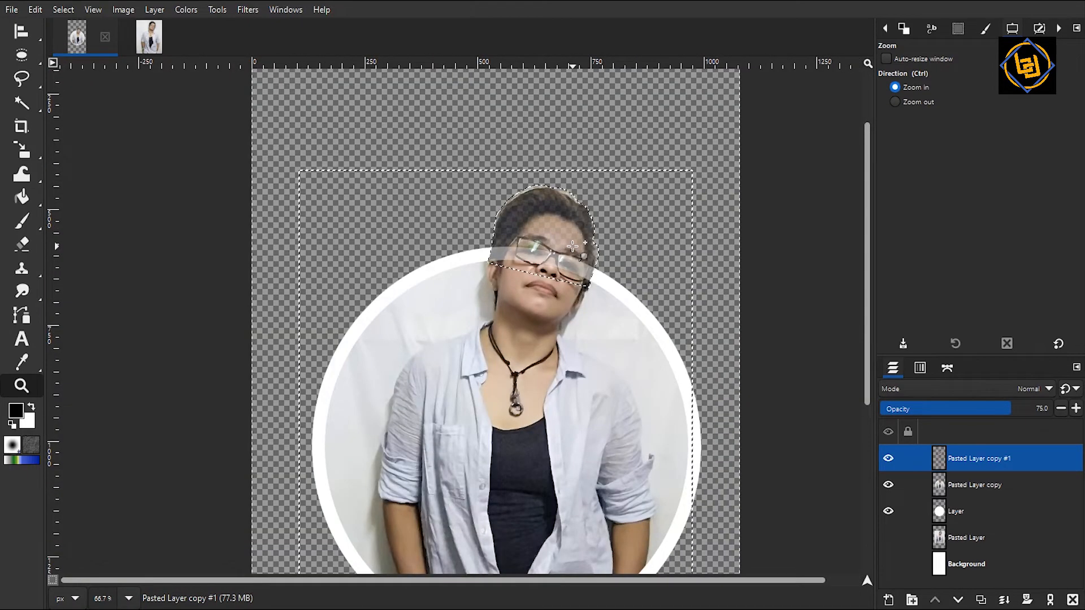
{"action": "key", "text": "ctrl+shift+a"}
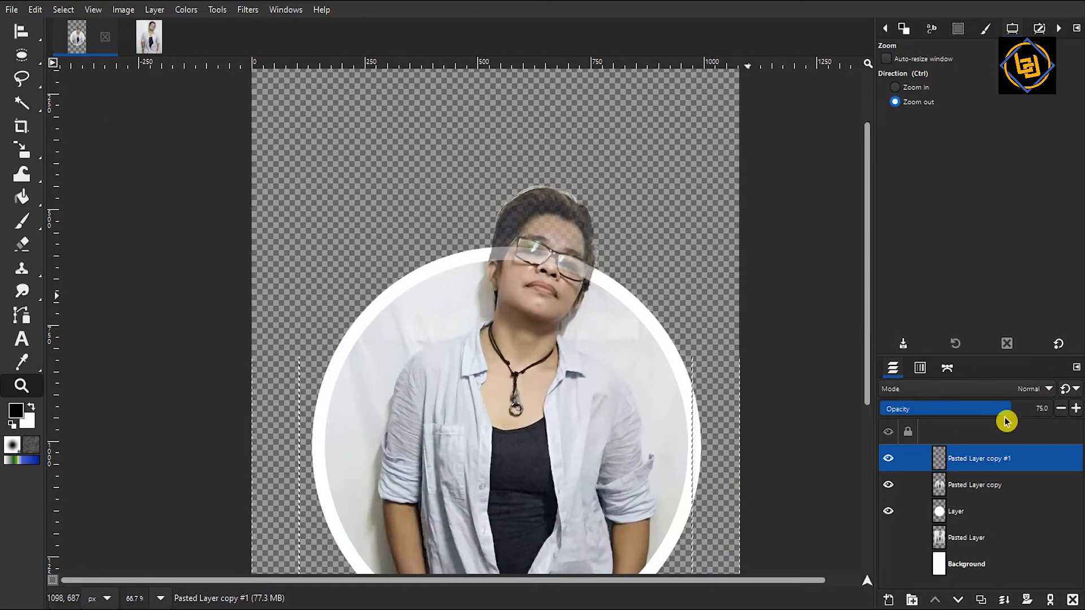
Set the opacity of the top head copy layer to 100.
{"action": "left_click", "coordinate": [1076, 409]}
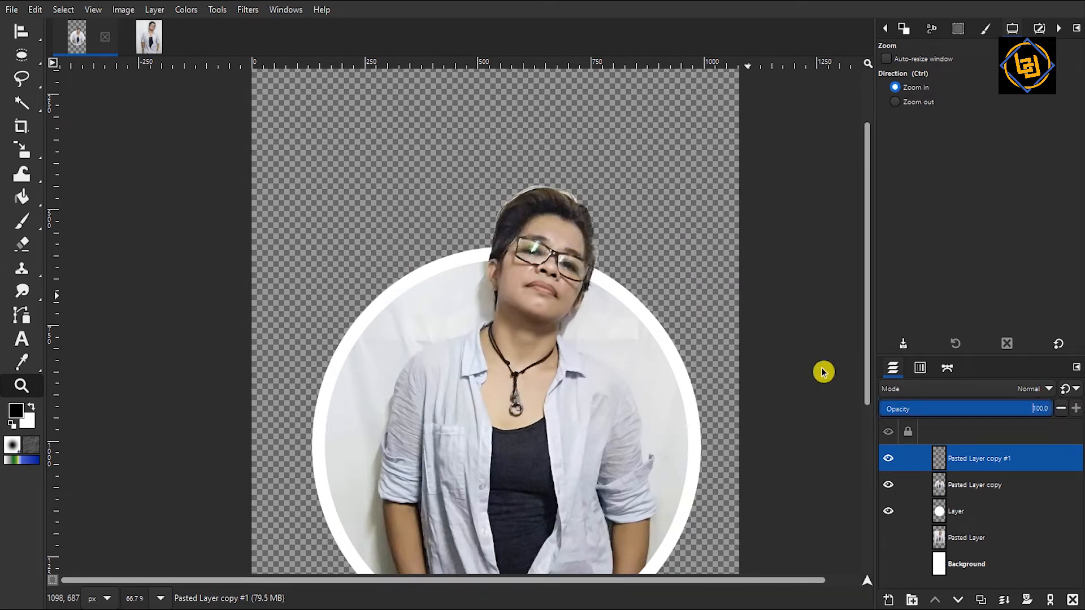
{"action": "left_click_drag", "start_coordinate": [870, 338], "coordinate": [870, 315]}
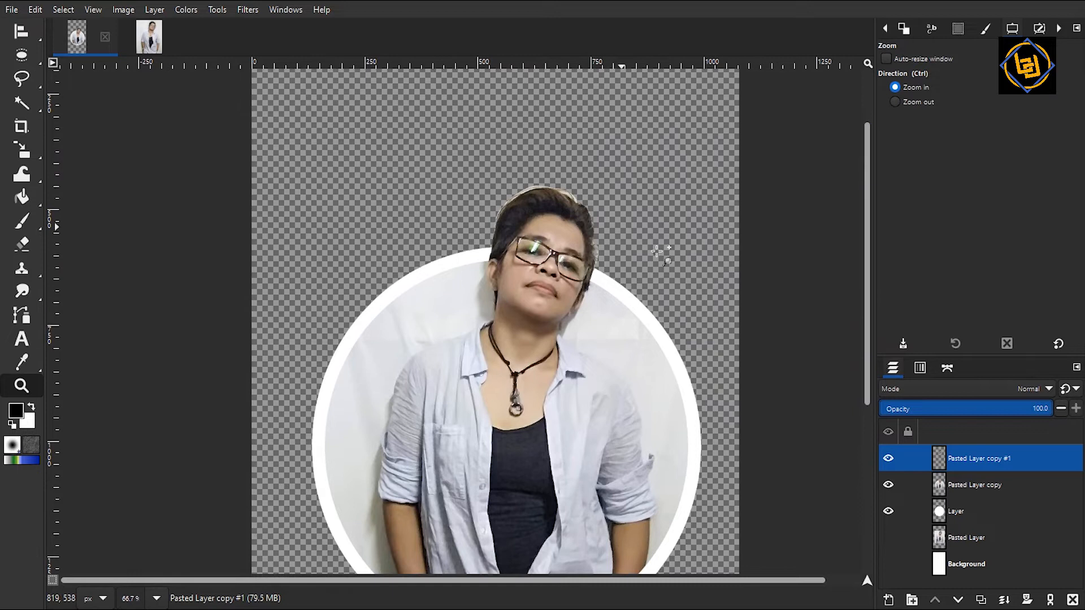
Select the head layer's opaque area, paint over the light fringe around the hair with a sampled dark hair colour, and remove the selection.
{"action": "left_click", "coordinate": [940, 458], "text": "alt"}
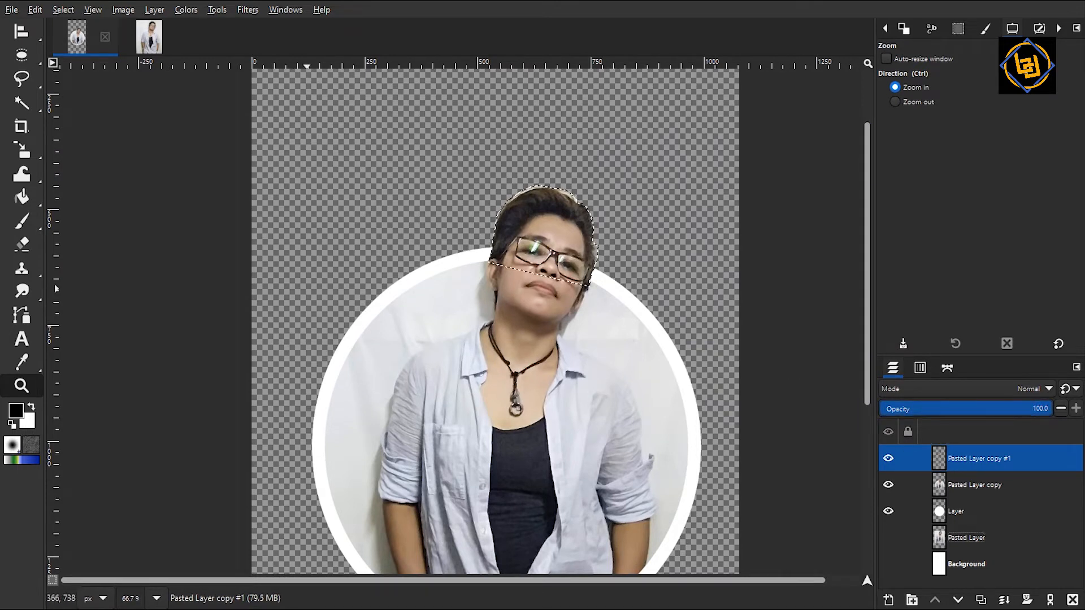
{"action": "left_click", "coordinate": [22, 362]}
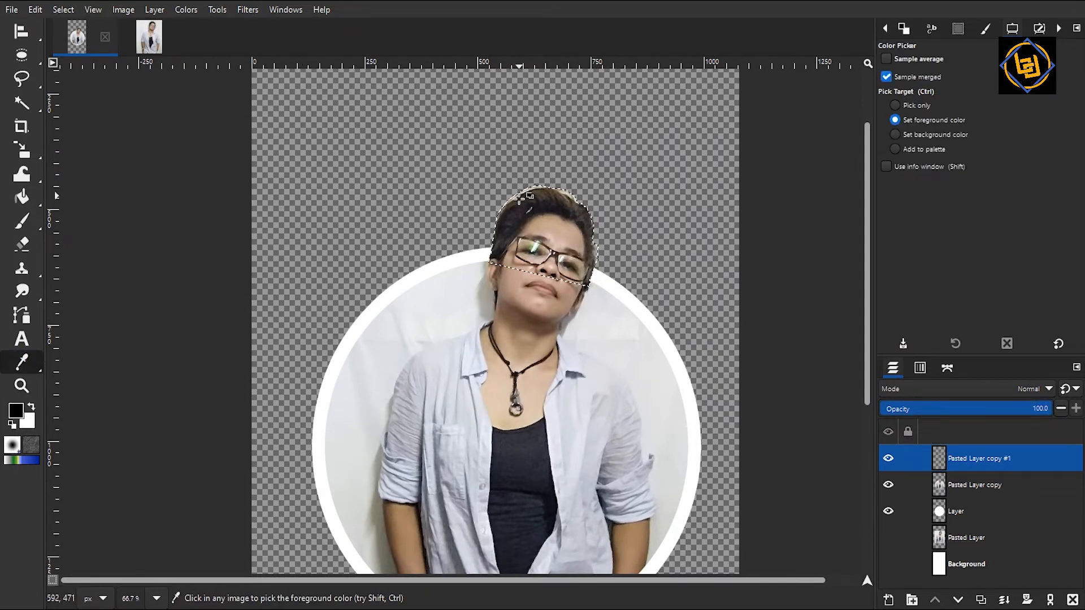
{"action": "left_click", "coordinate": [22, 221]}
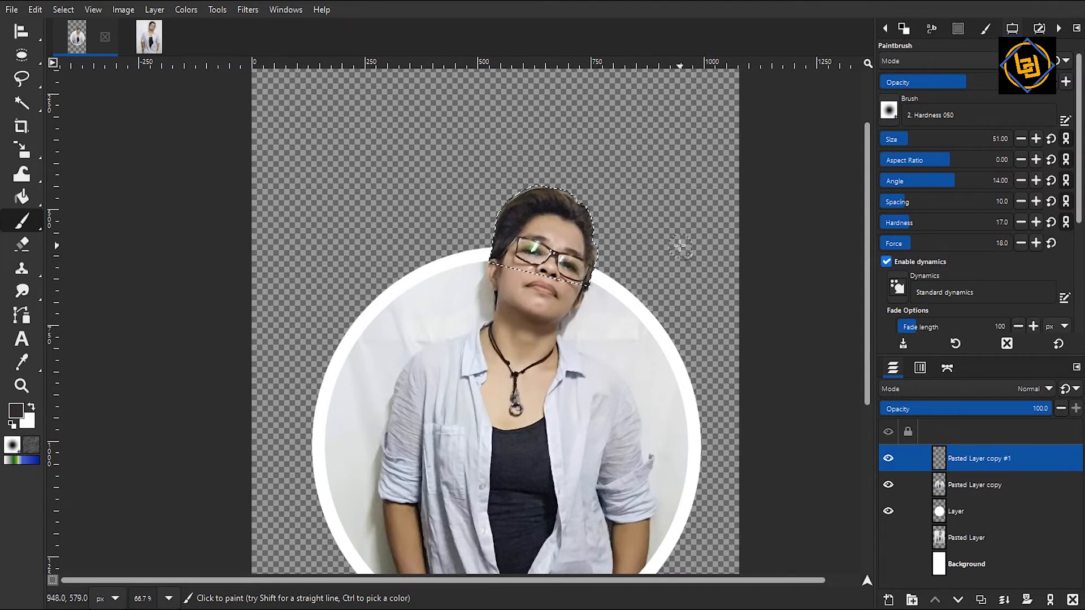
{"action": "key", "text": "ctrl+shift+a"}
{"action": "left_click", "coordinate": [11, 10]}
{"action": "left_click", "coordinate": [40, 69]}
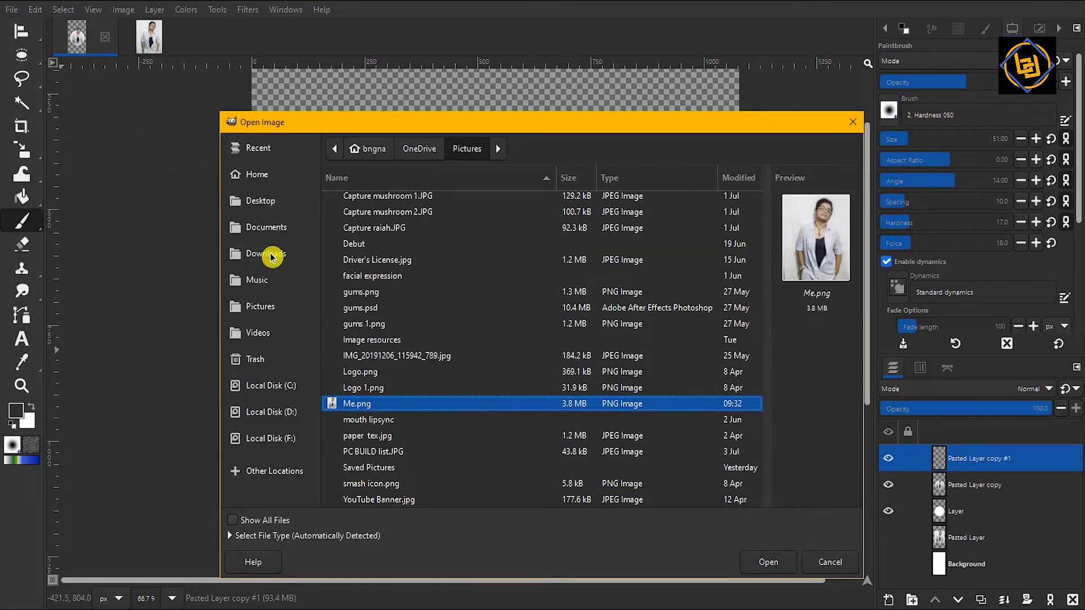
{"action": "key", "text": "Escape"}
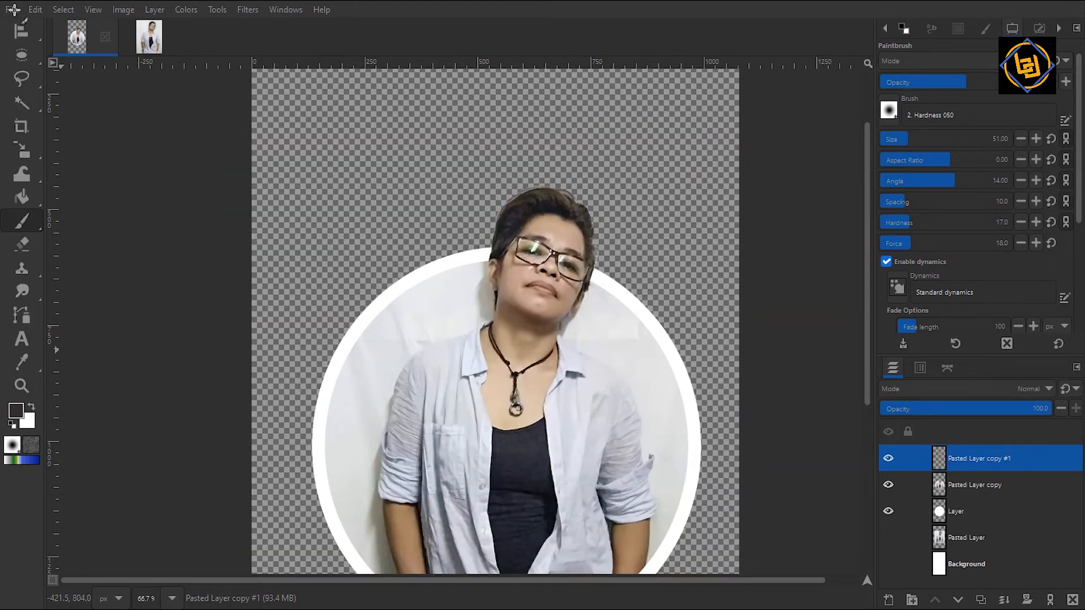
Open the image painting-2407262_1920.jpg from the Downloads folder.
{"action": "key", "text": "ctrl+o"}
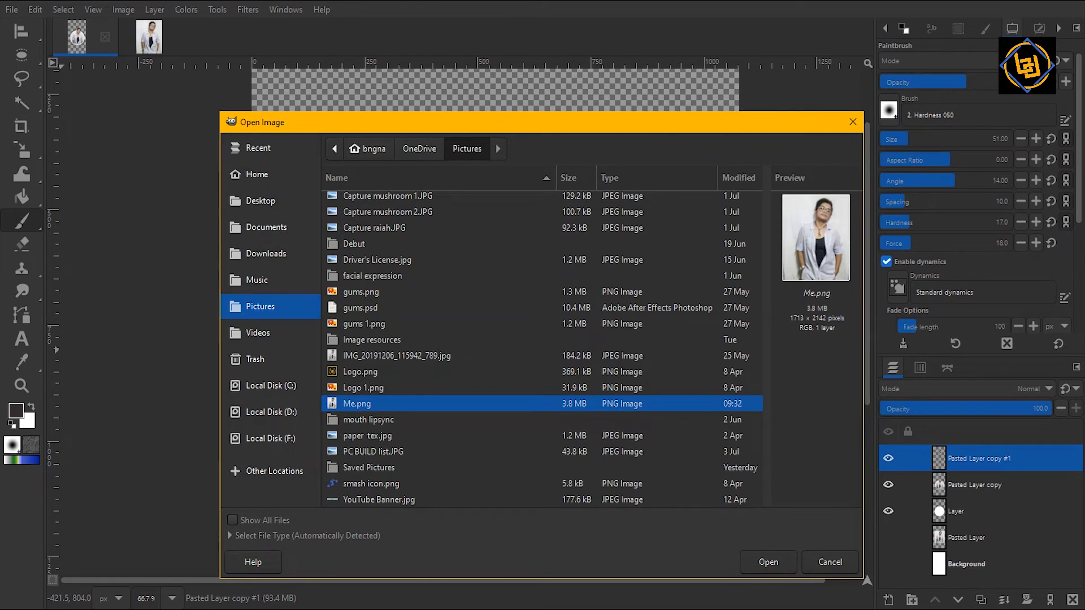
{"action": "left_click", "coordinate": [274, 258]}
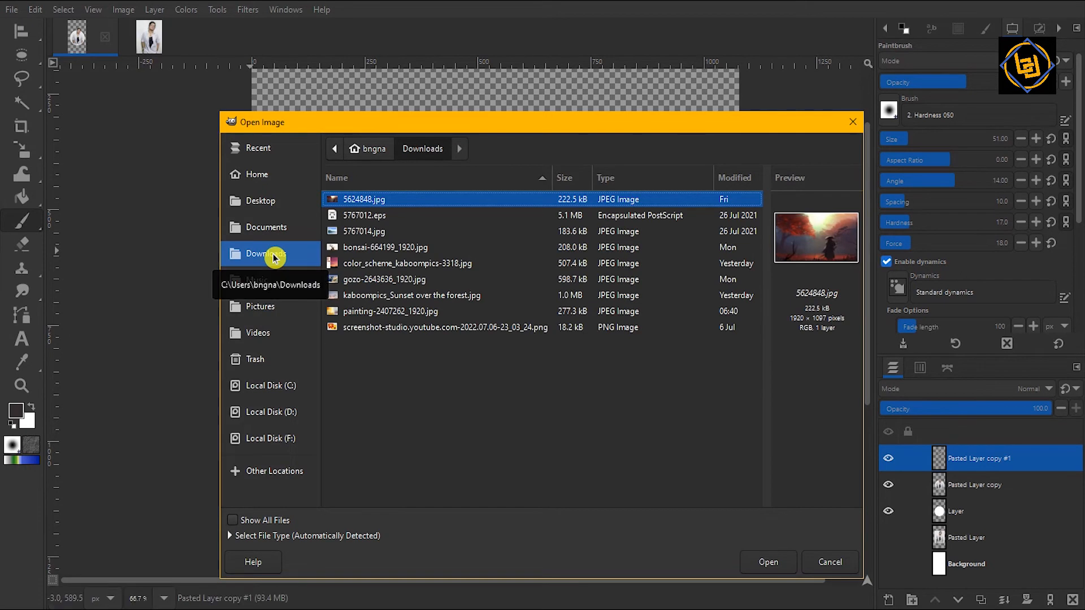
{"action": "left_click", "coordinate": [381, 312]}
{"action": "left_click", "coordinate": [769, 570]}
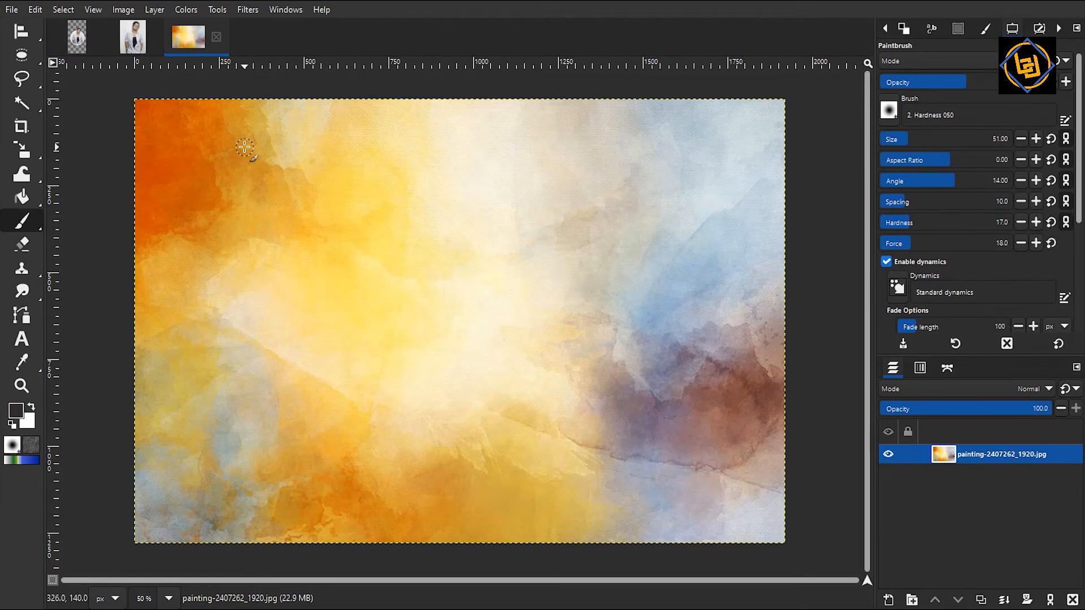
Copy the whole painting into the portrait composition as a new layer and move that layer directly above the Background layer.
{"action": "key", "text": "ctrl+a"}
{"action": "key", "text": "ctrl+c"}
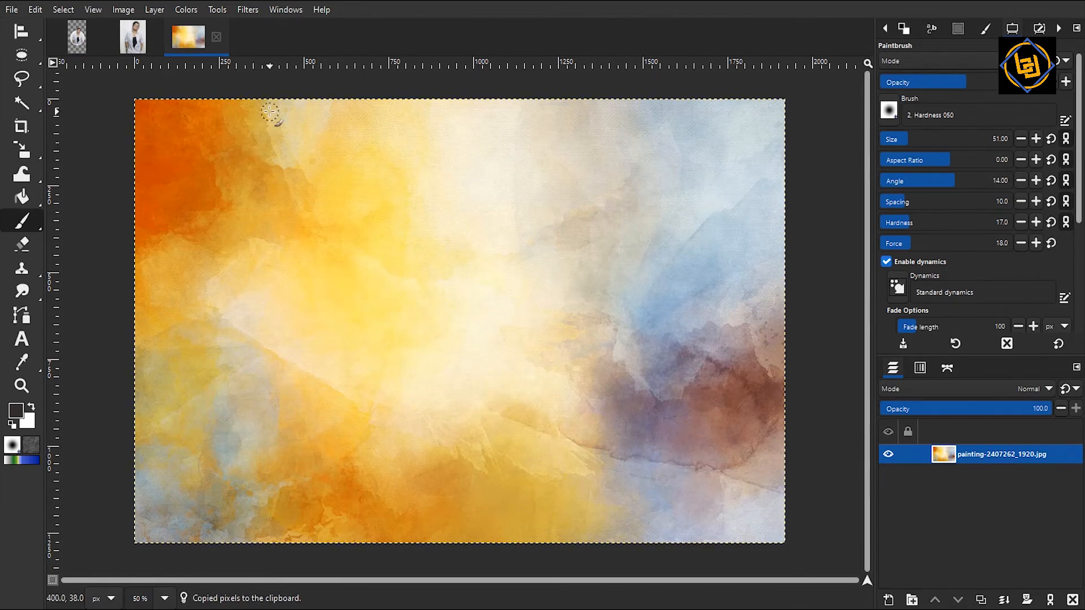
{"action": "left_click", "coordinate": [87, 47]}
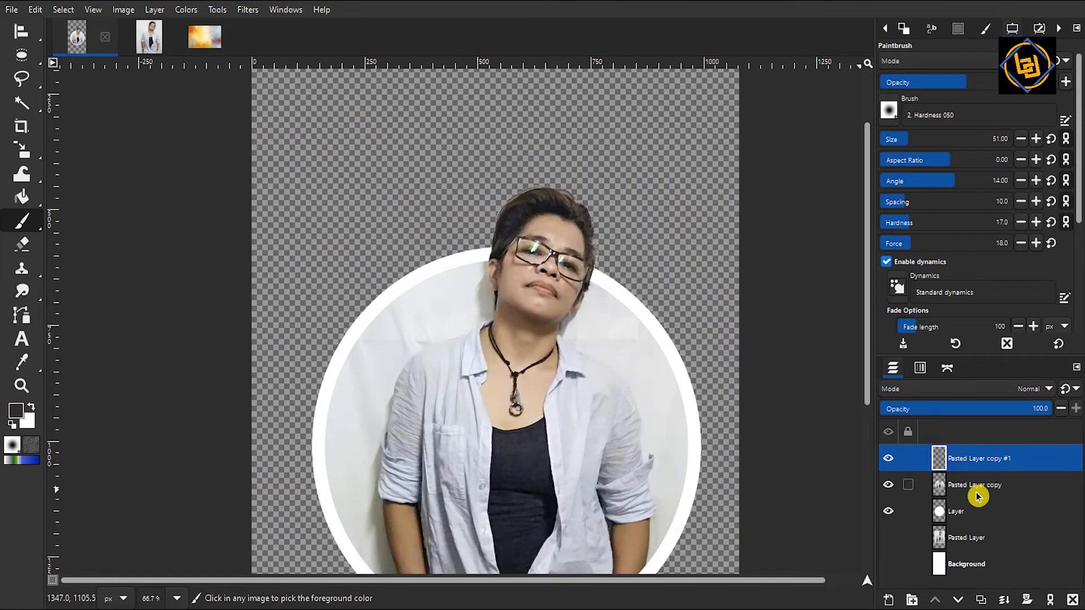
{"action": "key", "text": "ctrl+v"}
{"action": "left_click", "coordinate": [889, 601]}
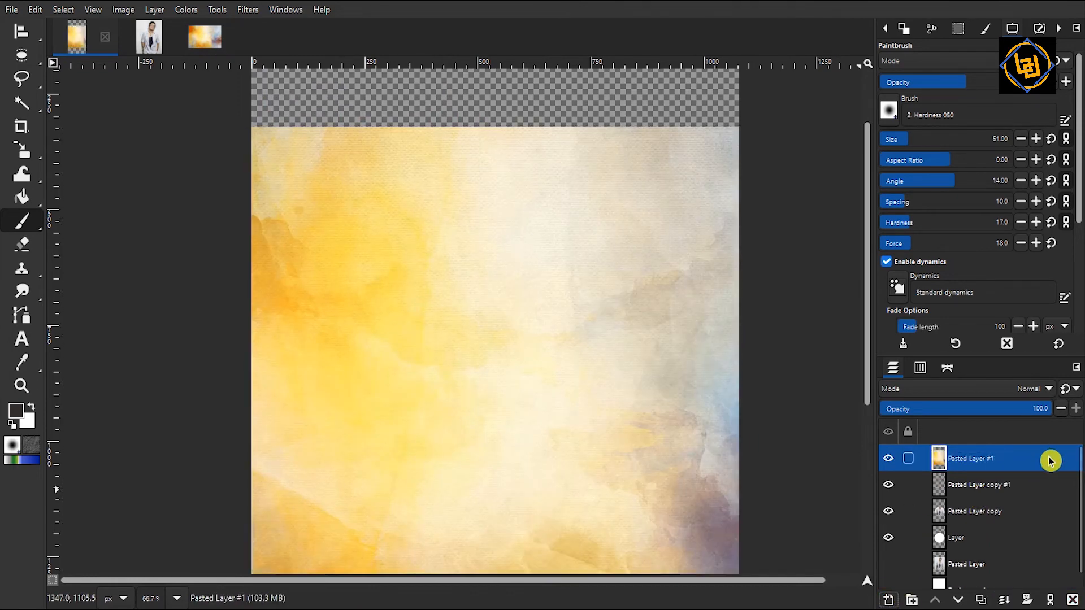
{"action": "left_click_drag", "start_coordinate": [1050, 461], "coordinate": [1022, 555]}
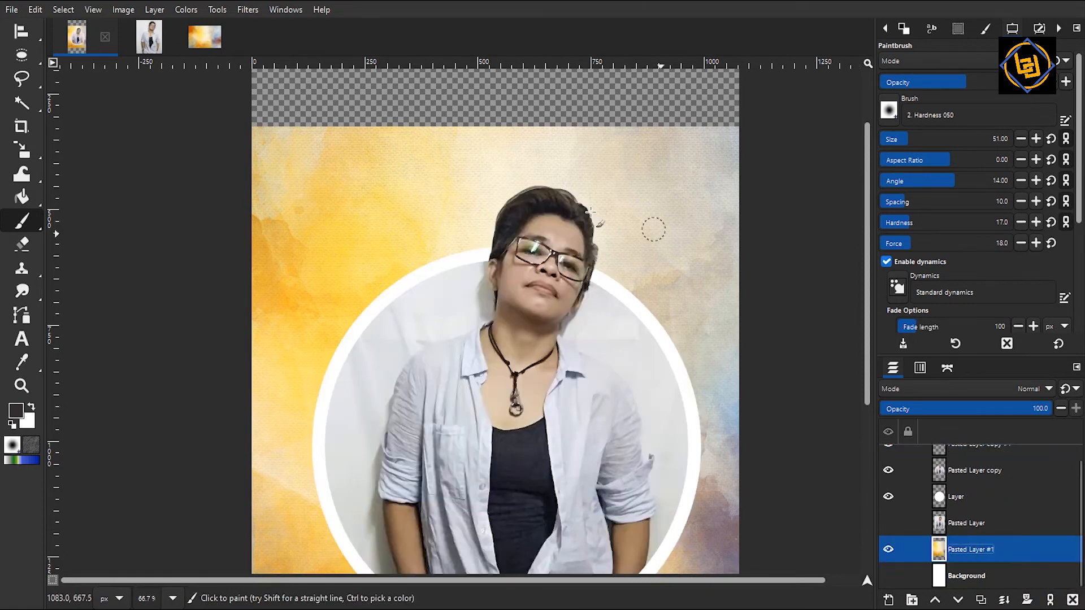
Rotate the pasted painting layer by 90 degrees around its centre to cover the full height of the canvas.
{"action": "key", "text": "z"}
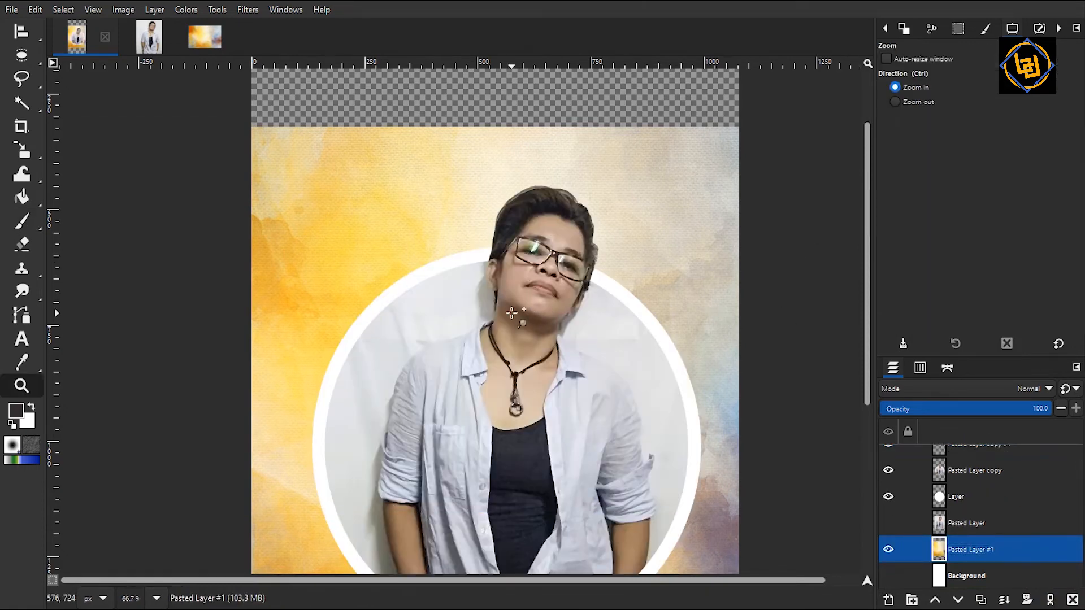
{"action": "left_click", "coordinate": [512, 312], "text": "ctrl"}
{"action": "left_click", "coordinate": [511, 312], "text": "ctrl"}
{"action": "left_click", "coordinate": [511, 312], "text": "ctrl"}
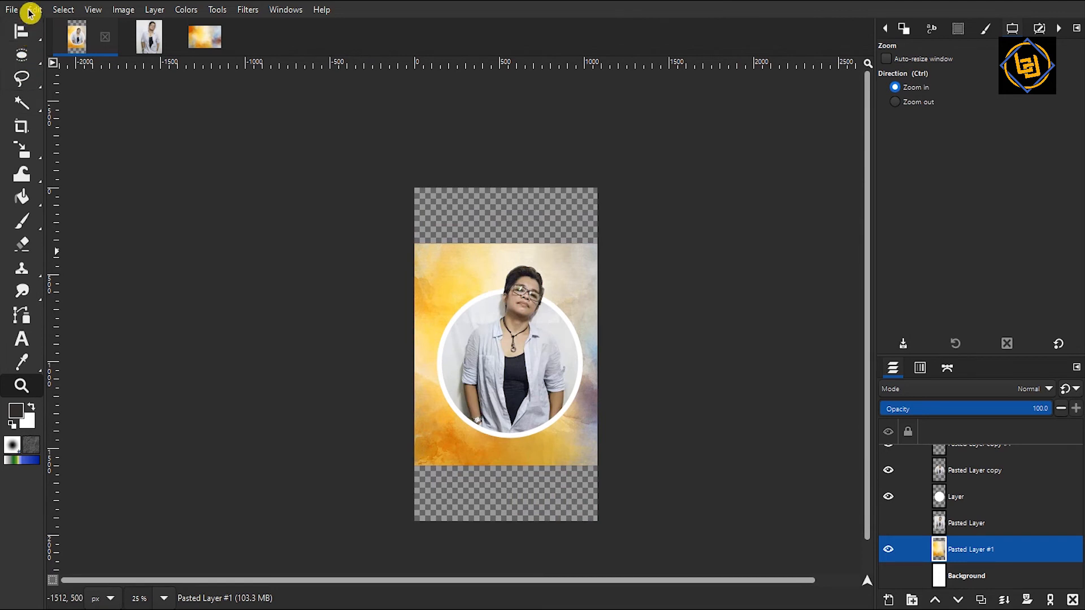
{"action": "mouse_move", "coordinate": [28, 155]}
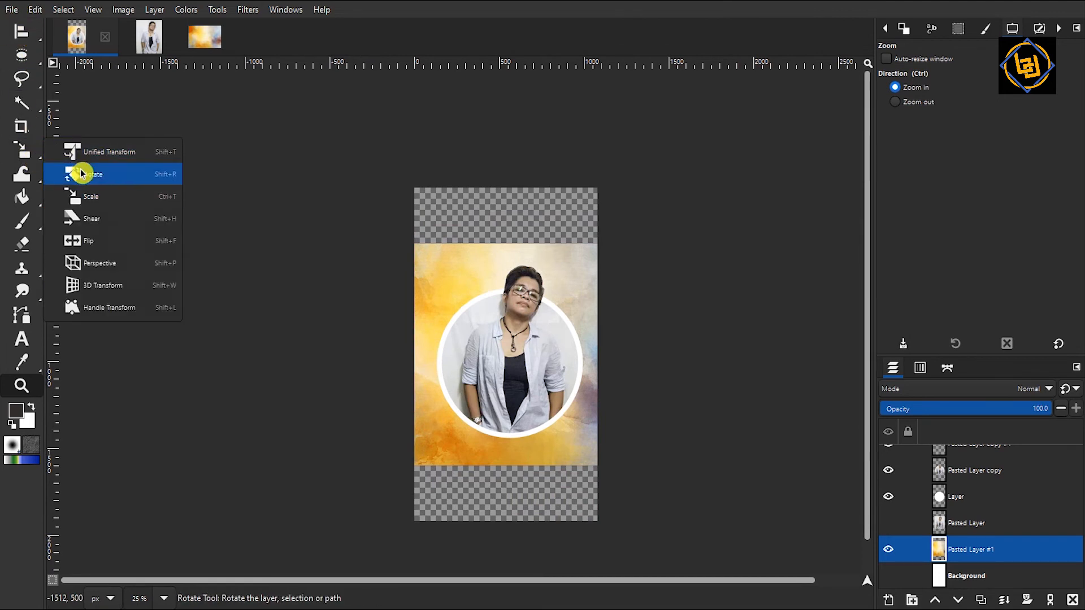
{"action": "left_click", "coordinate": [82, 174]}
{"action": "left_click", "coordinate": [551, 251]}
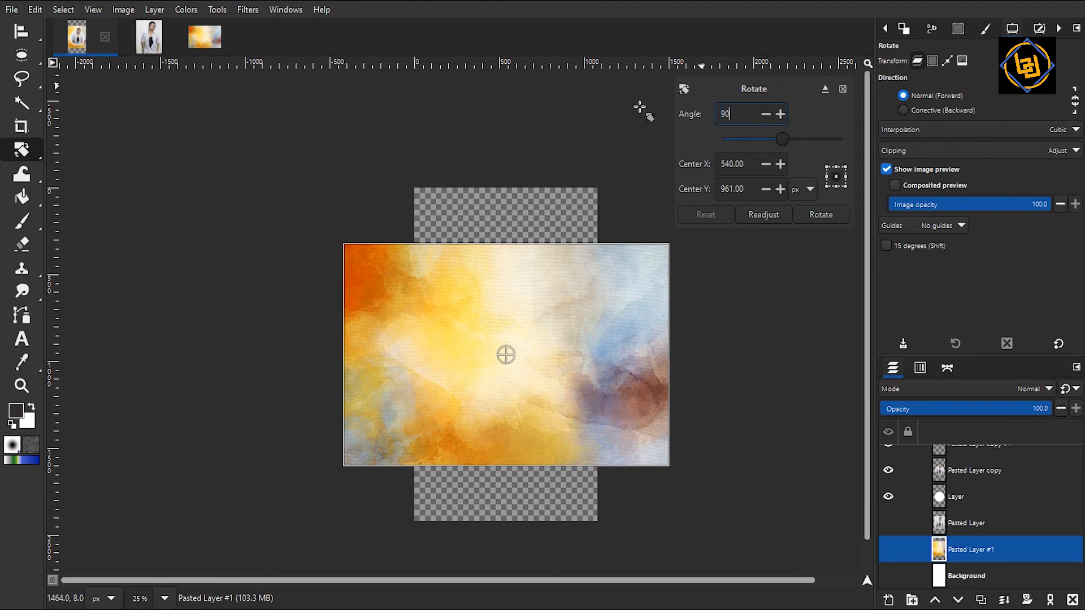
{"action": "key", "text": "Return"}
{"action": "left_click", "coordinate": [822, 217]}
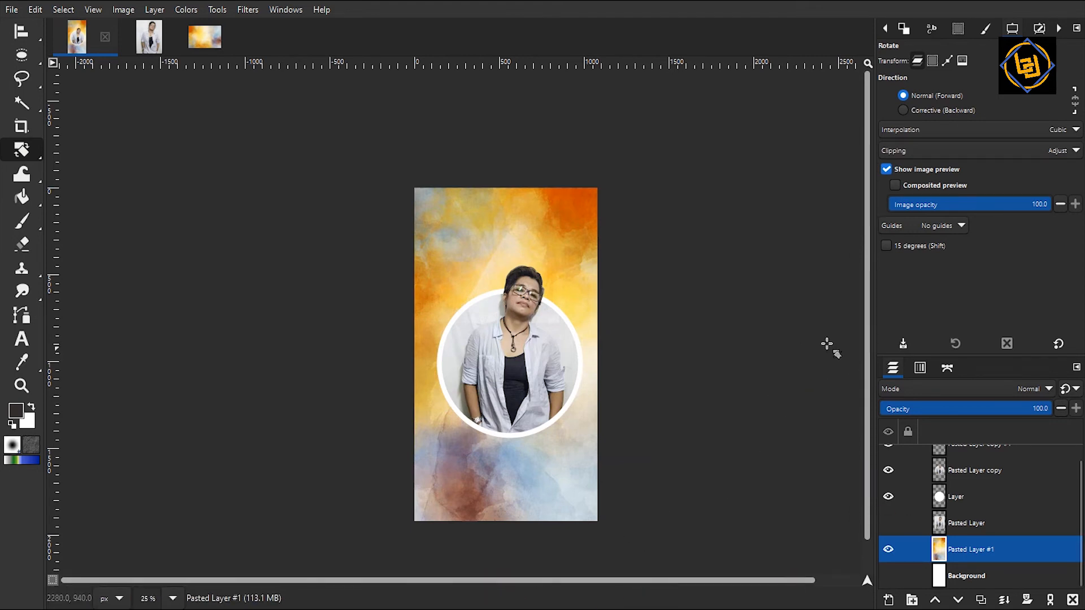
{"action": "left_click", "coordinate": [21, 385]}
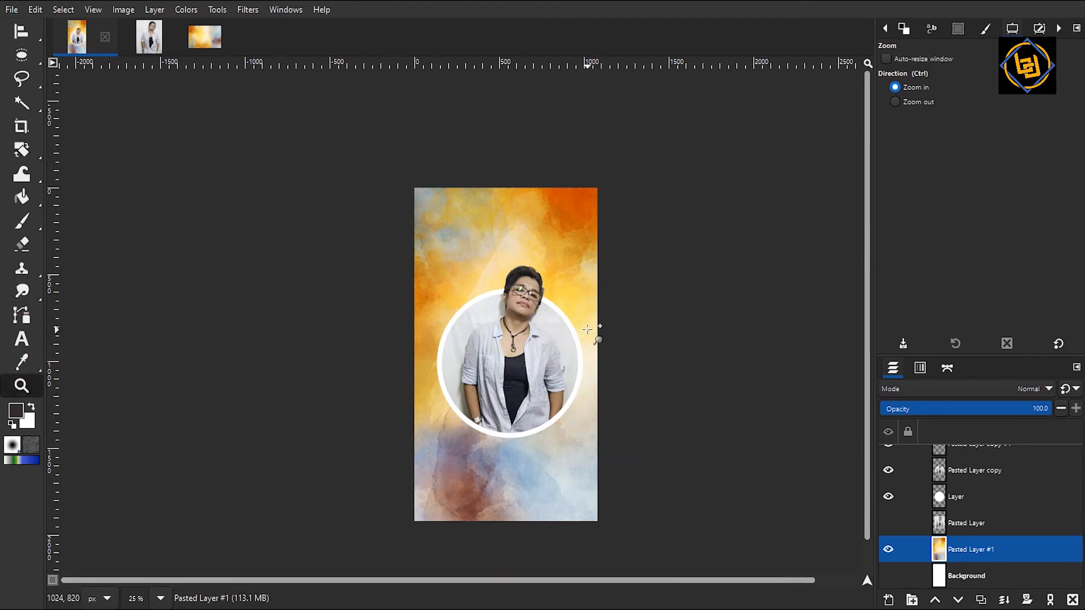
{"action": "left_click", "coordinate": [591, 351]}
{"action": "left_click", "coordinate": [587, 352]}
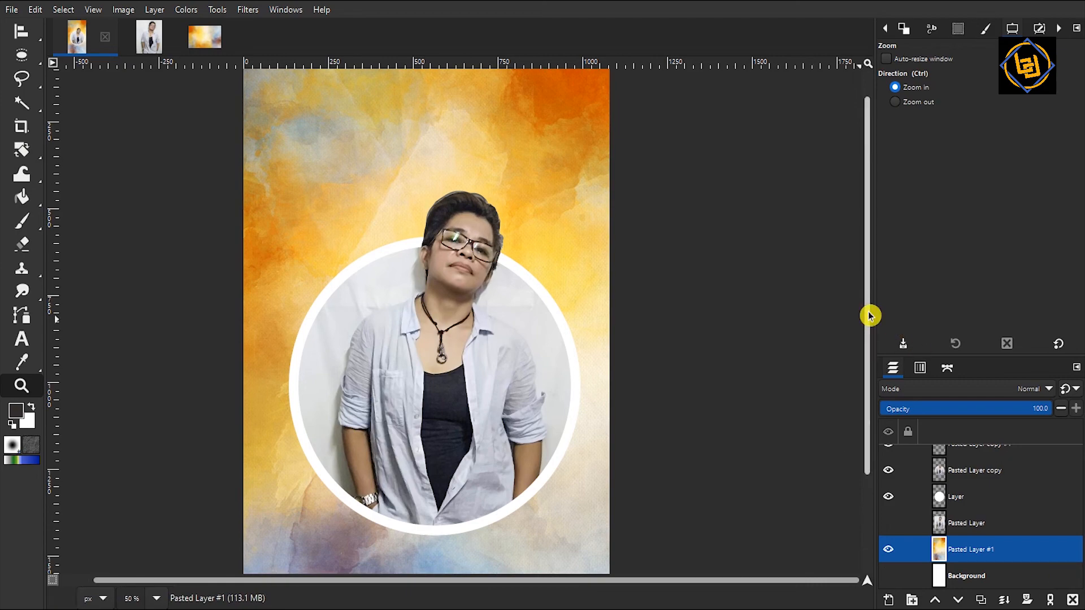
{"action": "left_click_drag", "start_coordinate": [867, 312], "coordinate": [870, 385]}
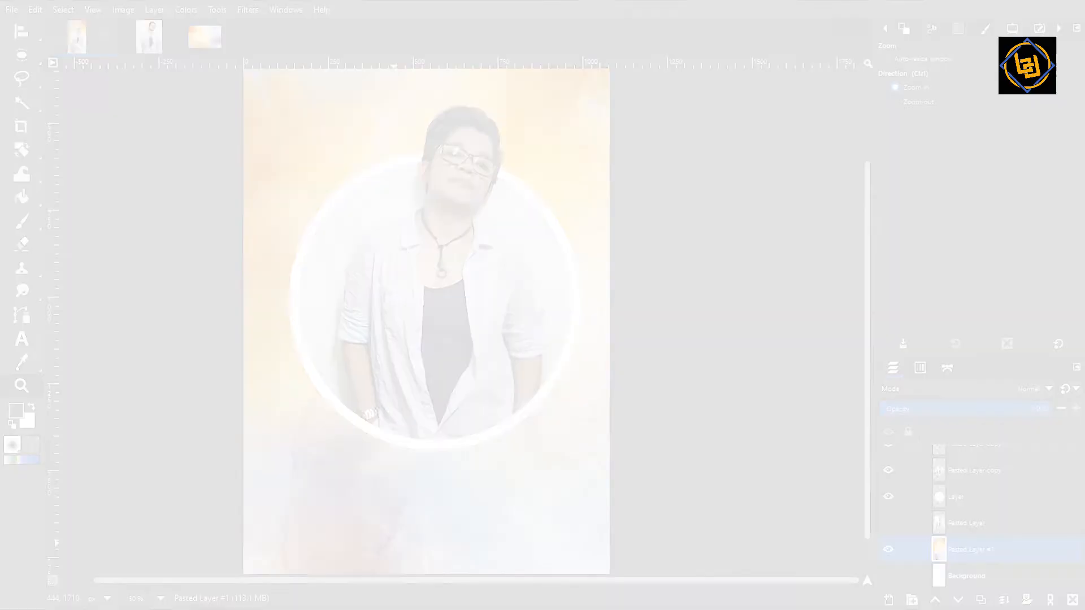